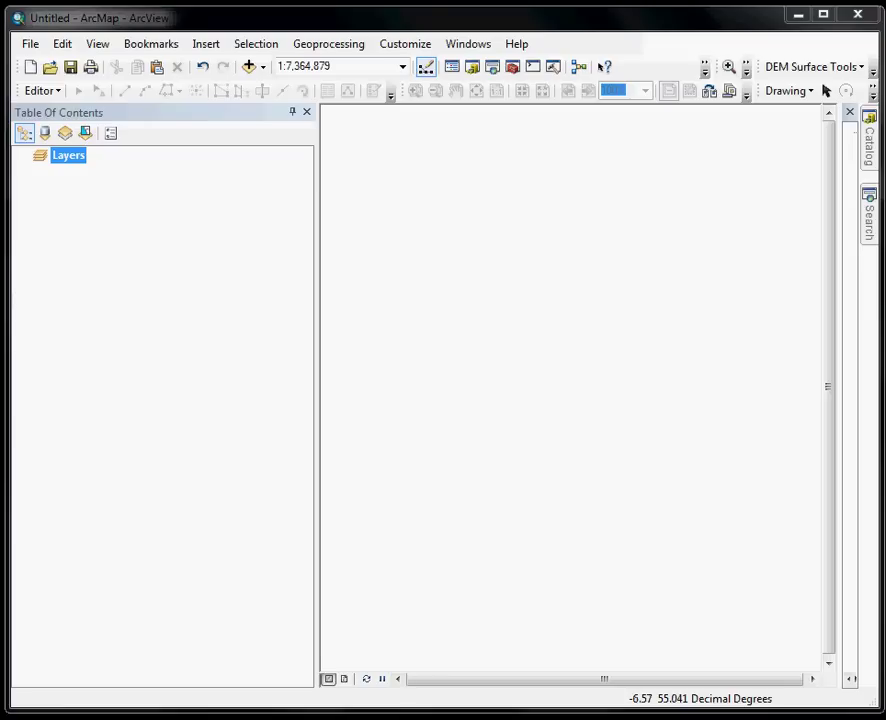
# - Minimize the empty ArcMap map to reveal the Test folder with the .nc file
pyautogui.click(798, 15)
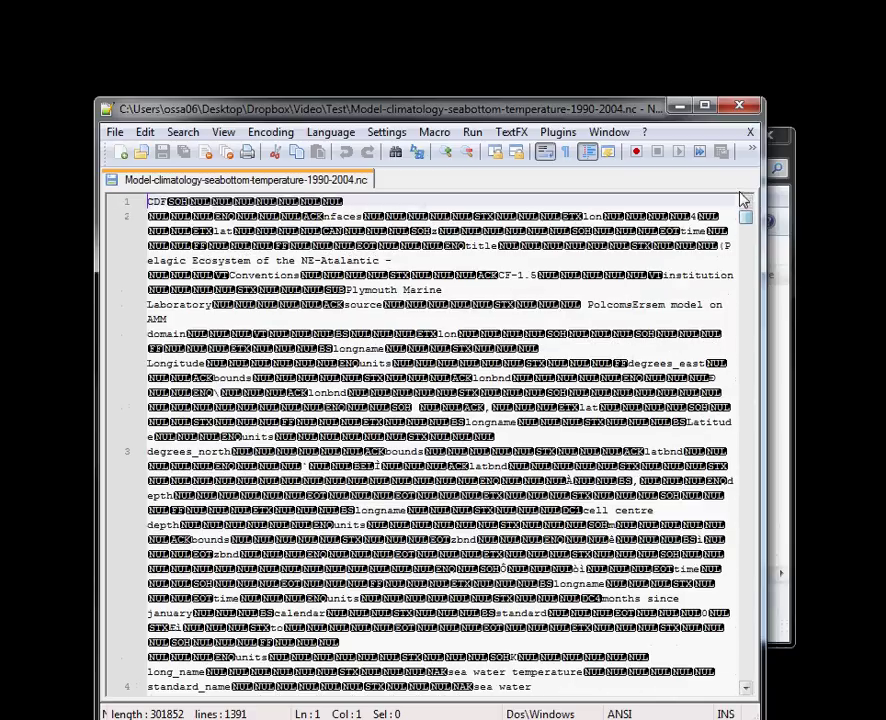
# - Open Model-climatology-seabottom-temperature-1990-2004.nc from the Test folder in Panoply
pyautogui.click(679, 108)
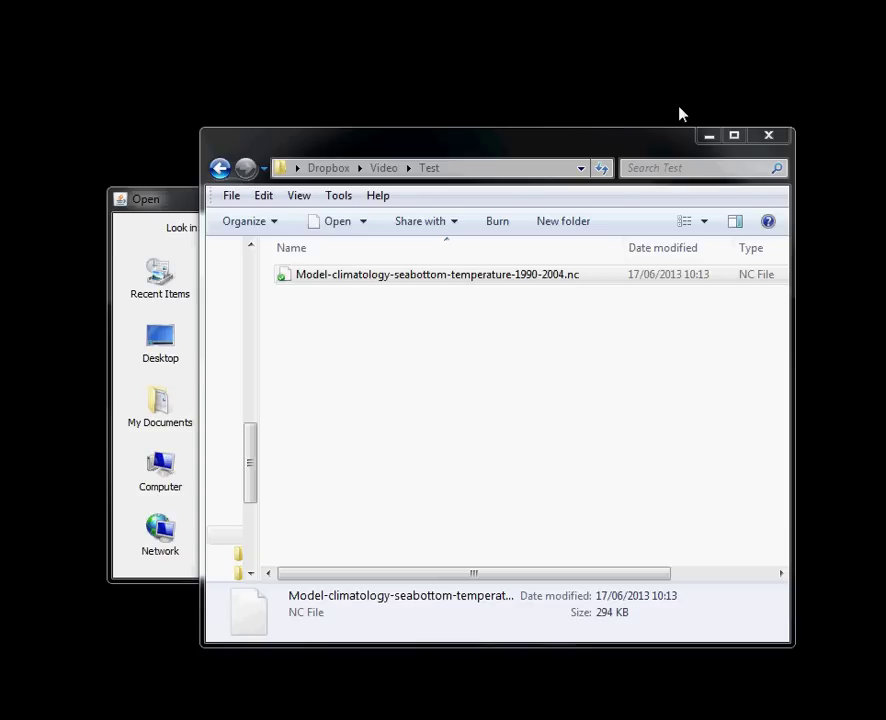
pyautogui.click(160, 203)
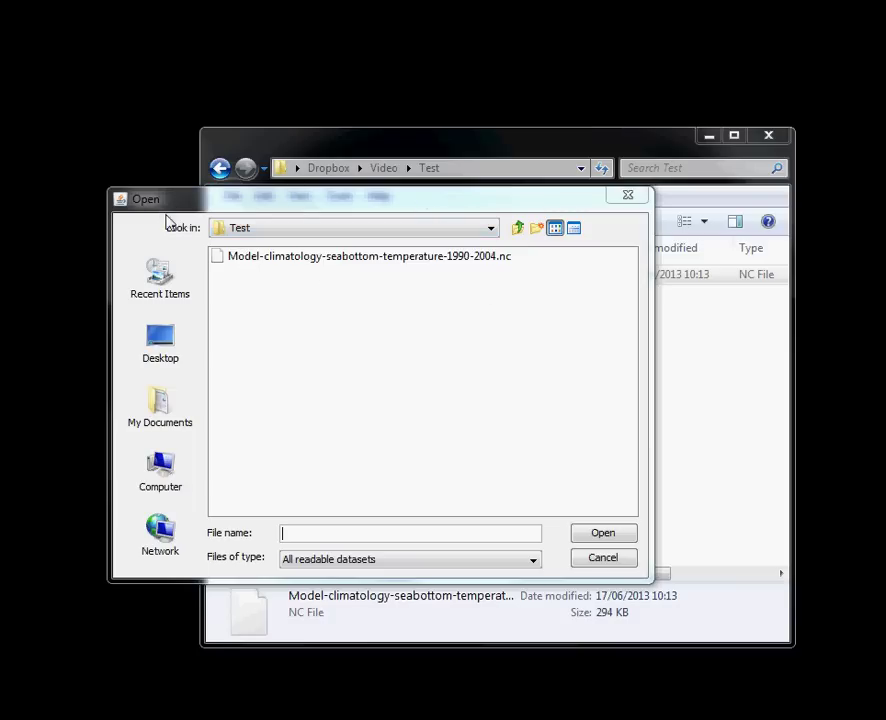
pyautogui.click(247, 261)
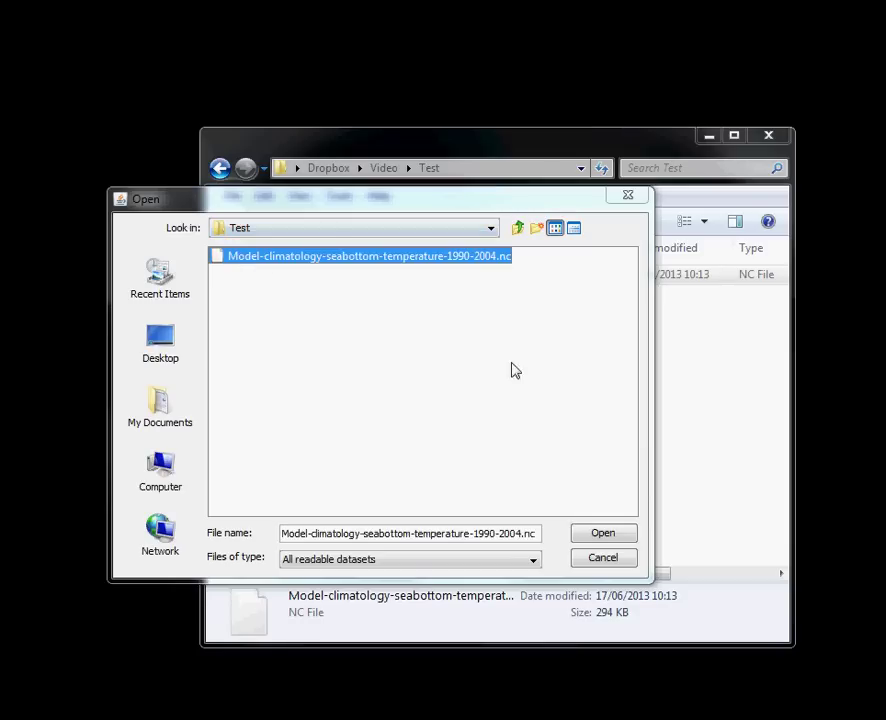
pyautogui.click(620, 543)
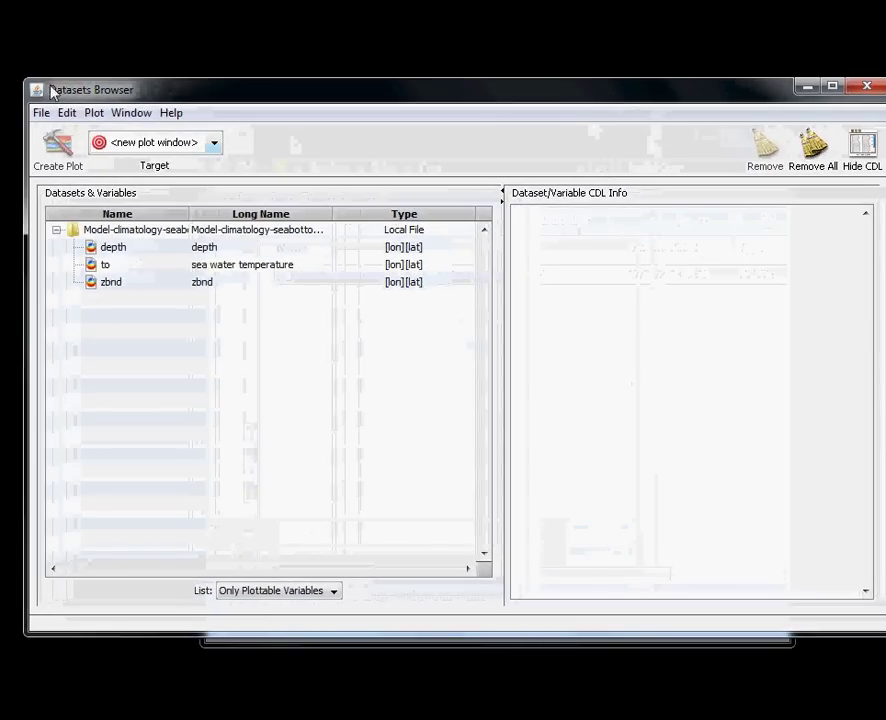
# - Show the dataset's CDL header (lon 52, lat 24, time 12) in a widened info panel
pyautogui.click(135, 233)
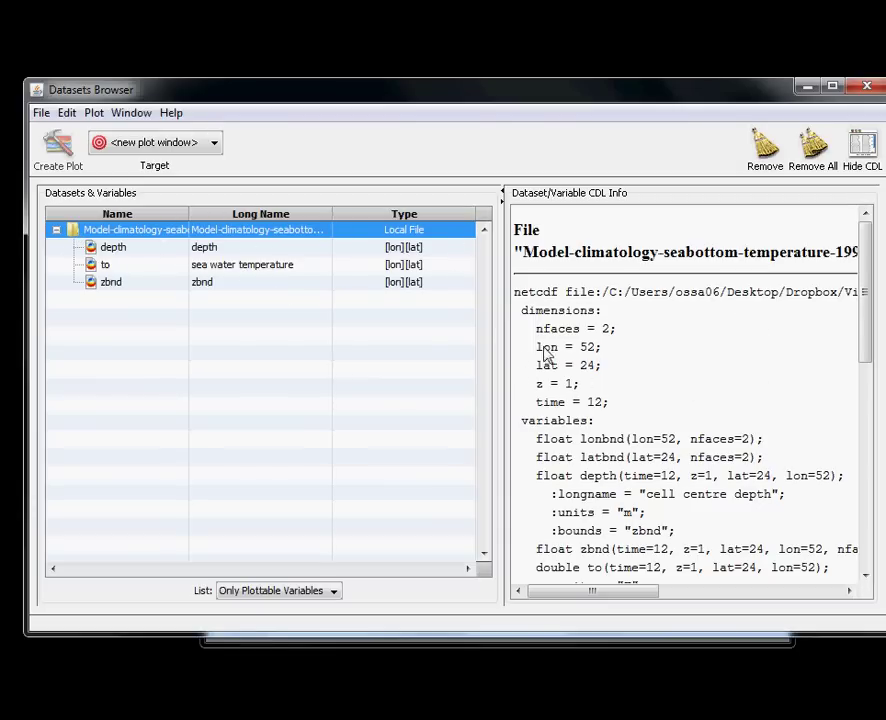
pyautogui.moveTo(502, 330); pyautogui.dragTo(322, 322)
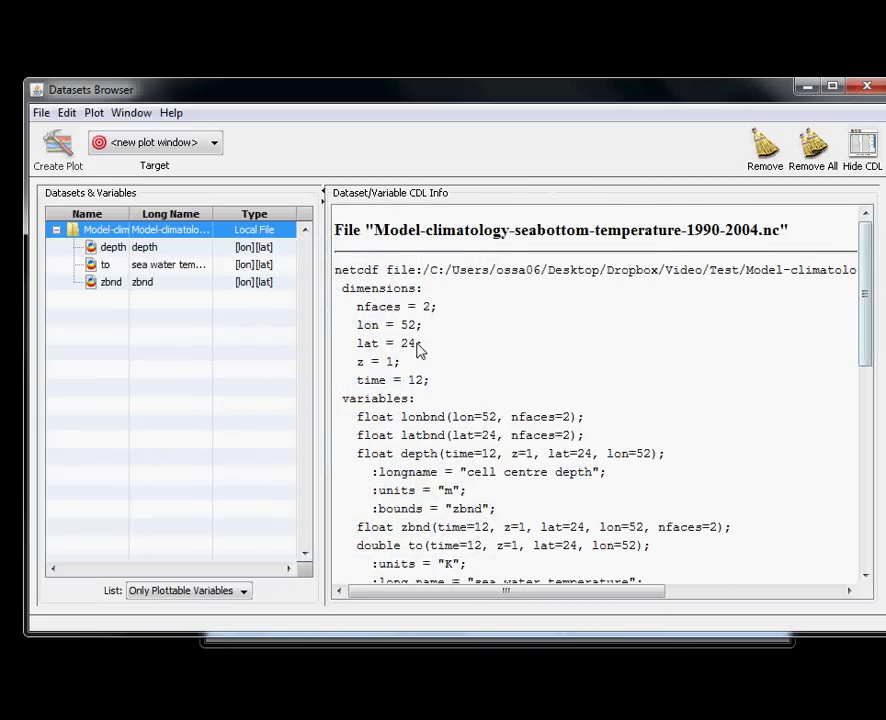
# - Scroll down to read the to variable's attributes, then minimize Panoply's Datasets Browser
pyautogui.scroll(-2, 421, 392)
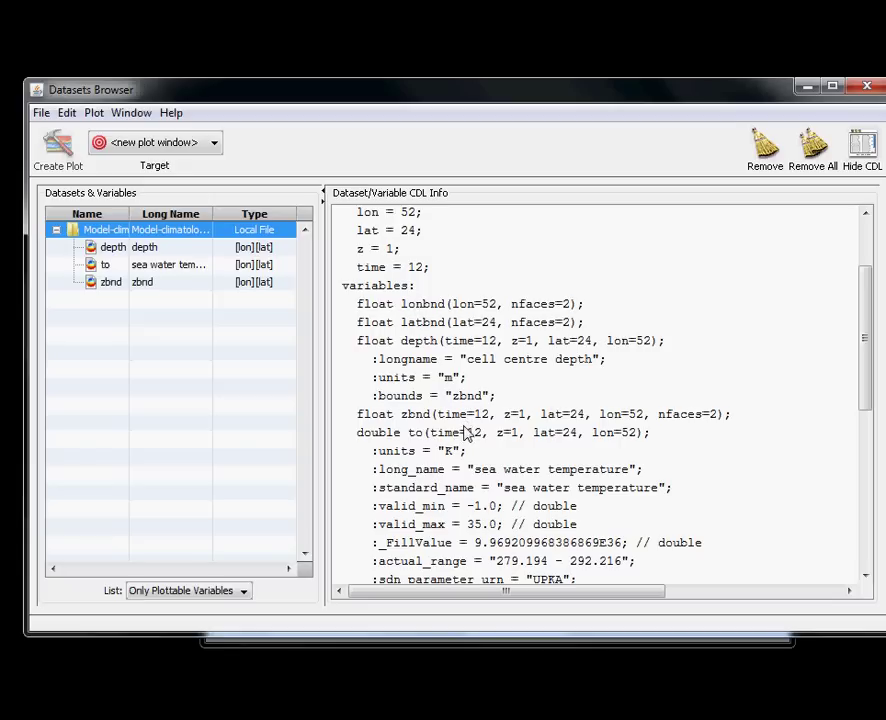
pyautogui.scroll(-2, 468, 431)
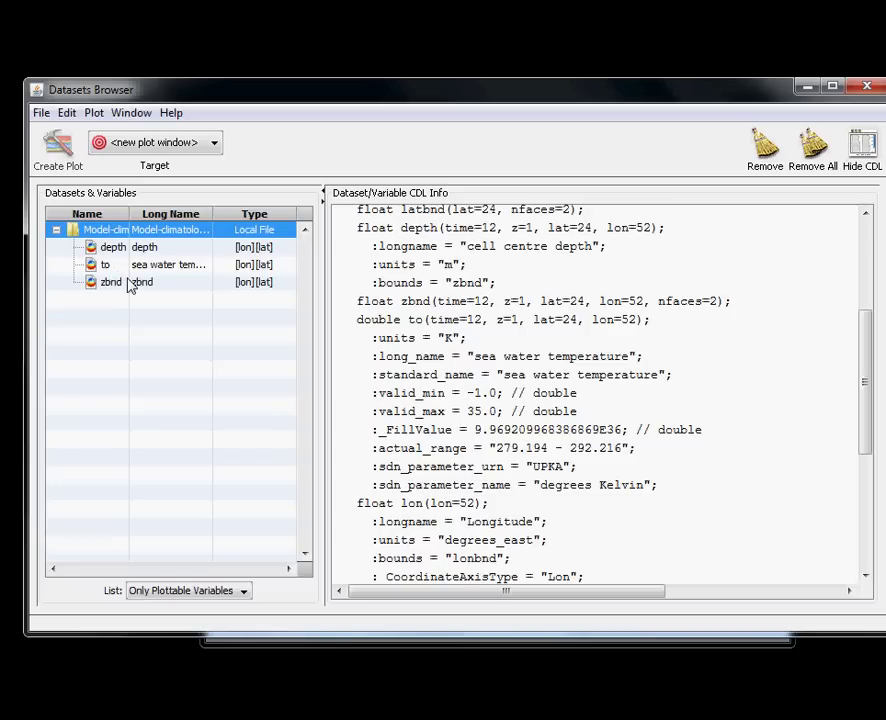
pyautogui.click(807, 87)
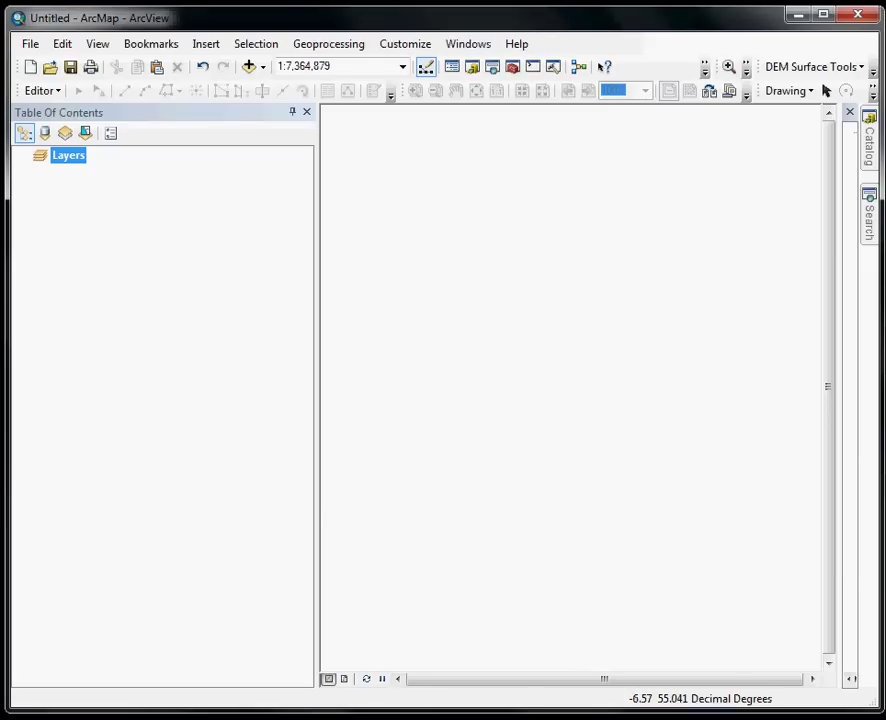
# - Drag the sea-bottom temperature .nc file from Explorer into ArcMap, adding the lonbnd raster layer
pyautogui.hotkey('alt', 'Tab')
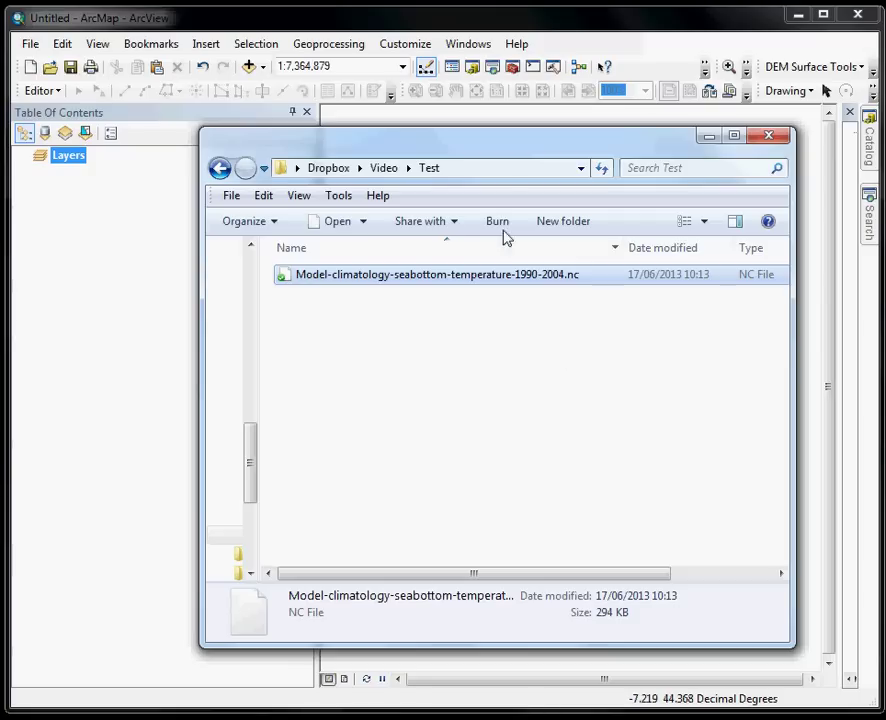
pyautogui.moveTo(516, 154); pyautogui.dragTo(584, 151)
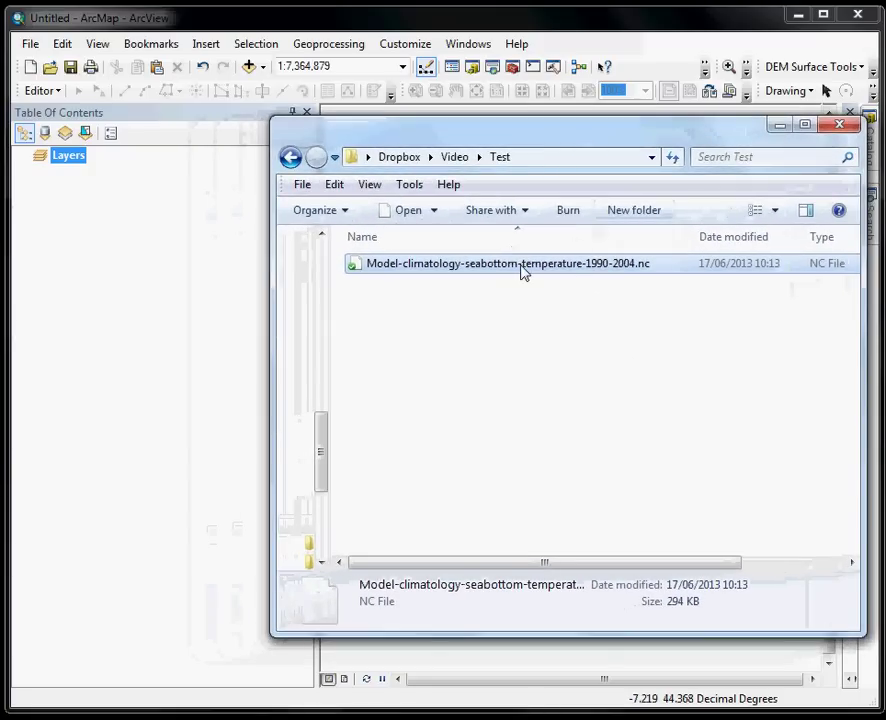
pyautogui.moveTo(522, 268); pyautogui.dragTo(115, 253)
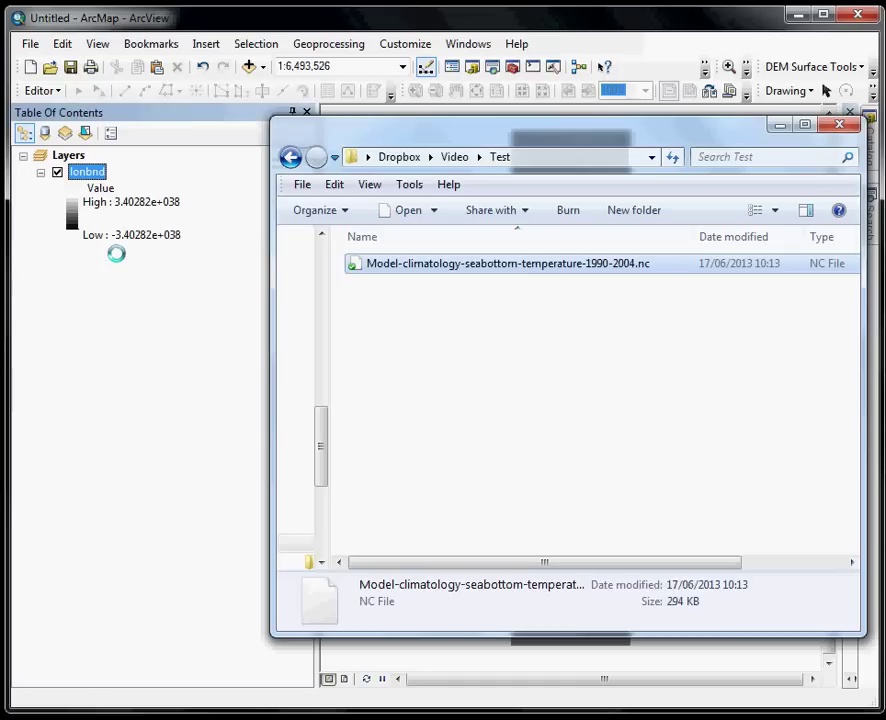
pyautogui.click(138, 307)
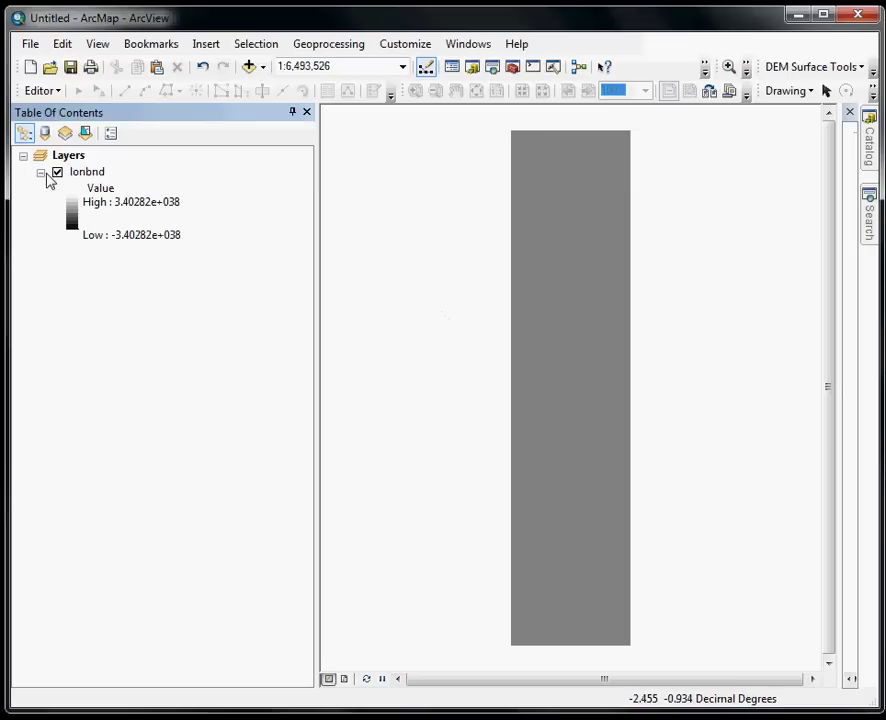
pyautogui.click(80, 174)
# - Open the lonbnd layer's Layer Properties at the NetCDF settings
pyautogui.rightClick(78, 172)
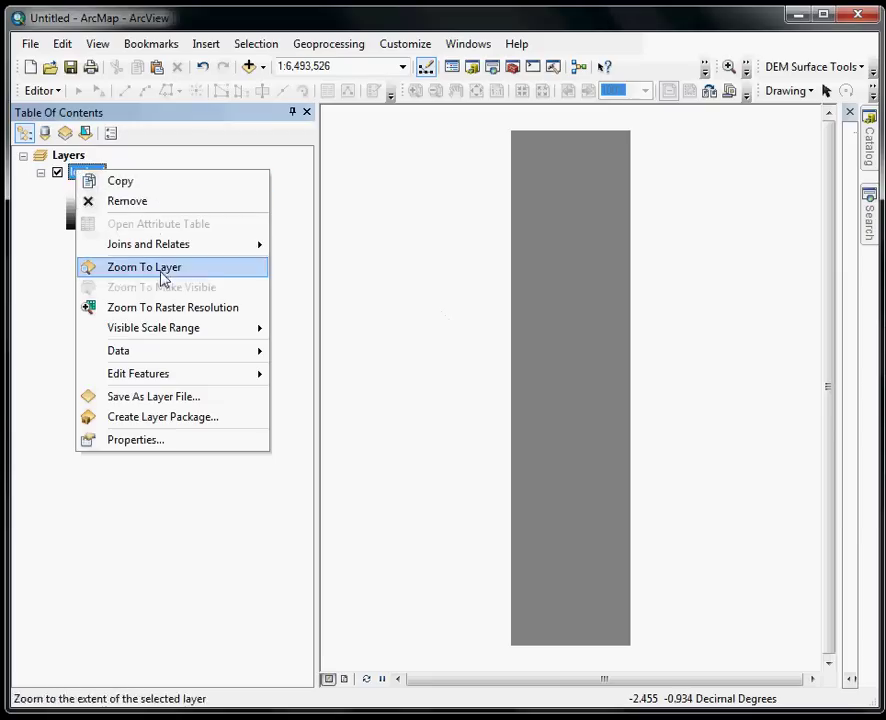
pyautogui.click(139, 441)
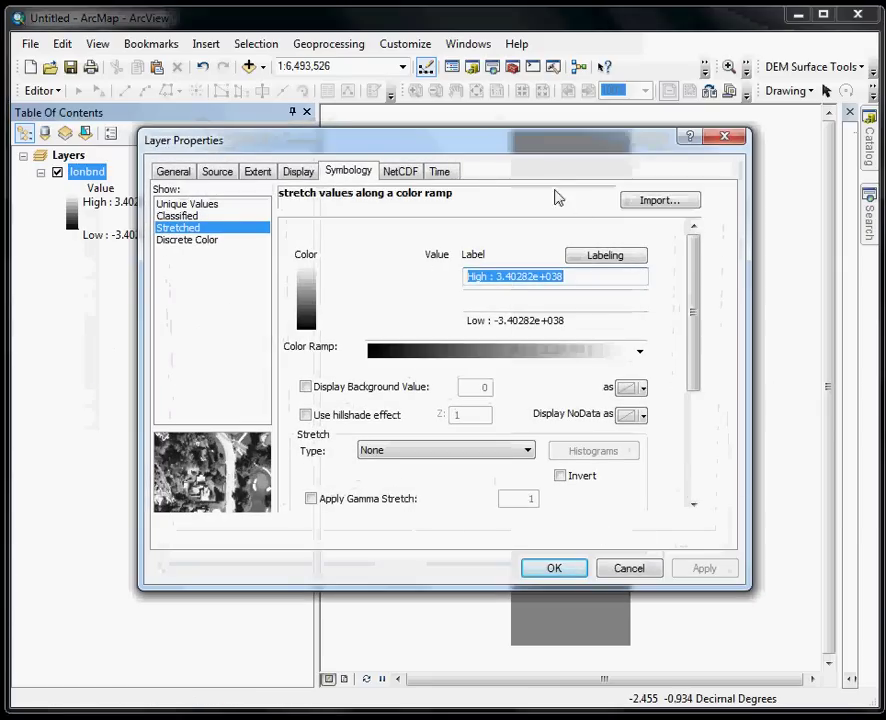
pyautogui.click(400, 174)
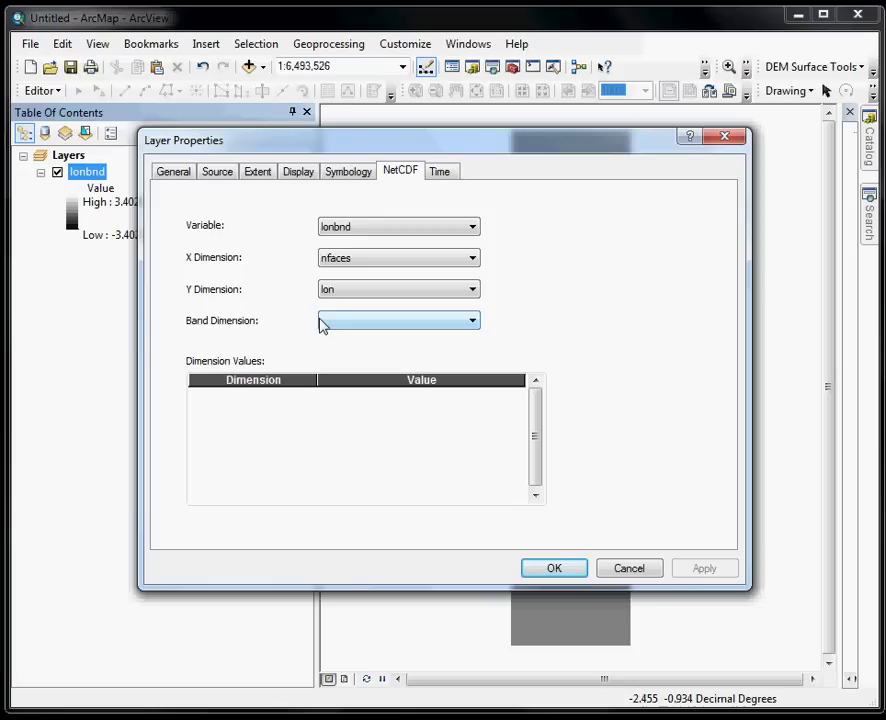
# - Set the NetCDF variable to 'to', X dimension to lon and Y dimension to lat
pyautogui.click(328, 230)
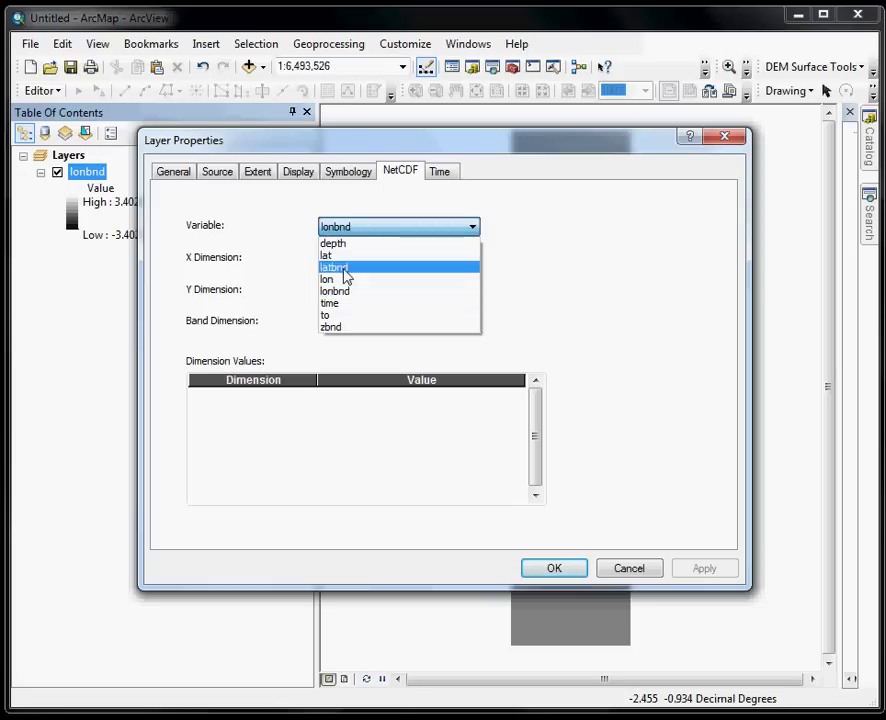
pyautogui.click(337, 316)
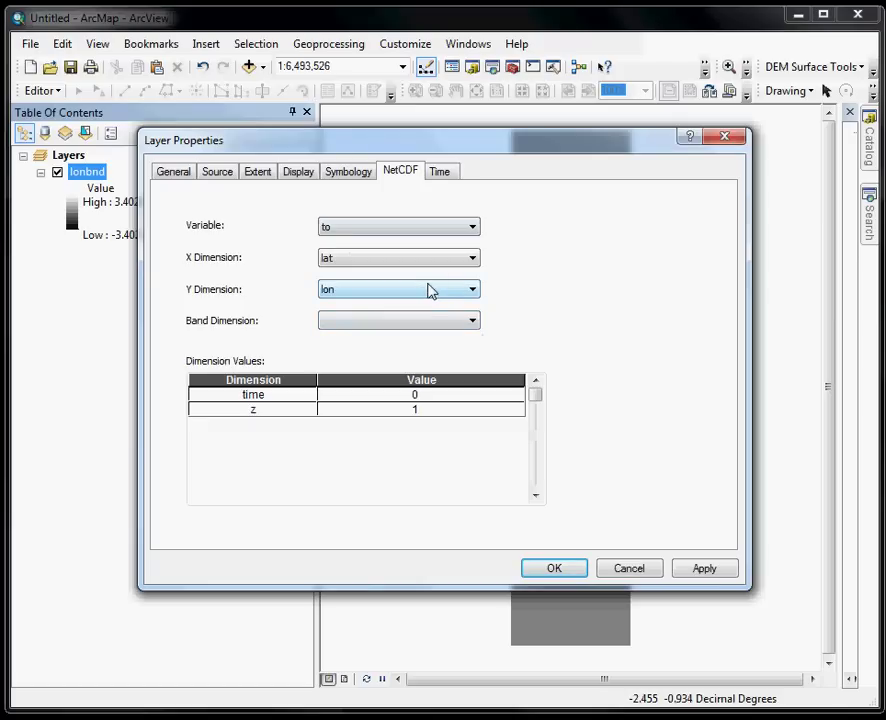
pyautogui.click(352, 262)
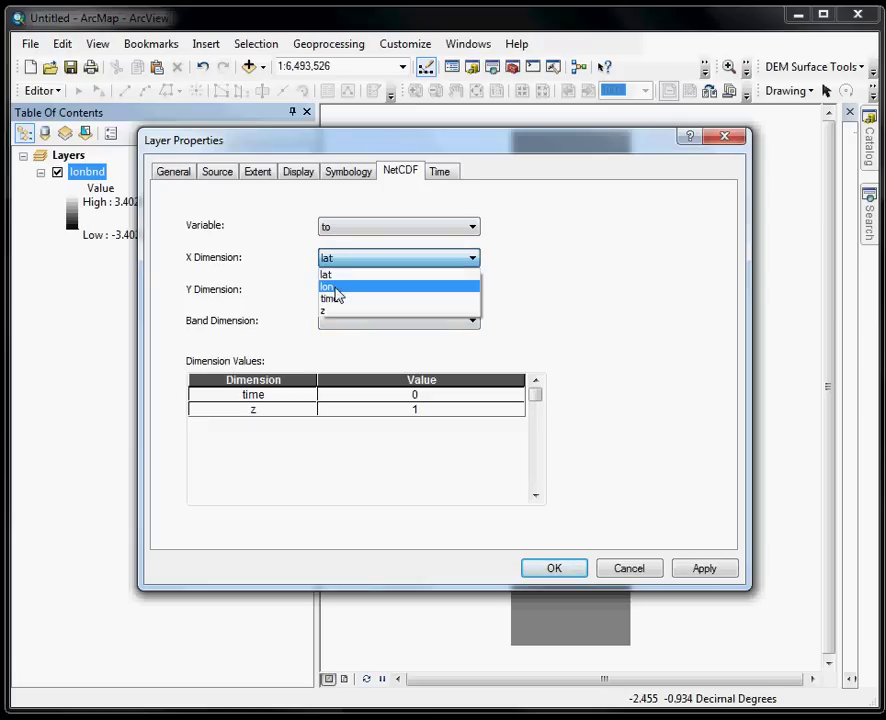
pyautogui.click(340, 296)
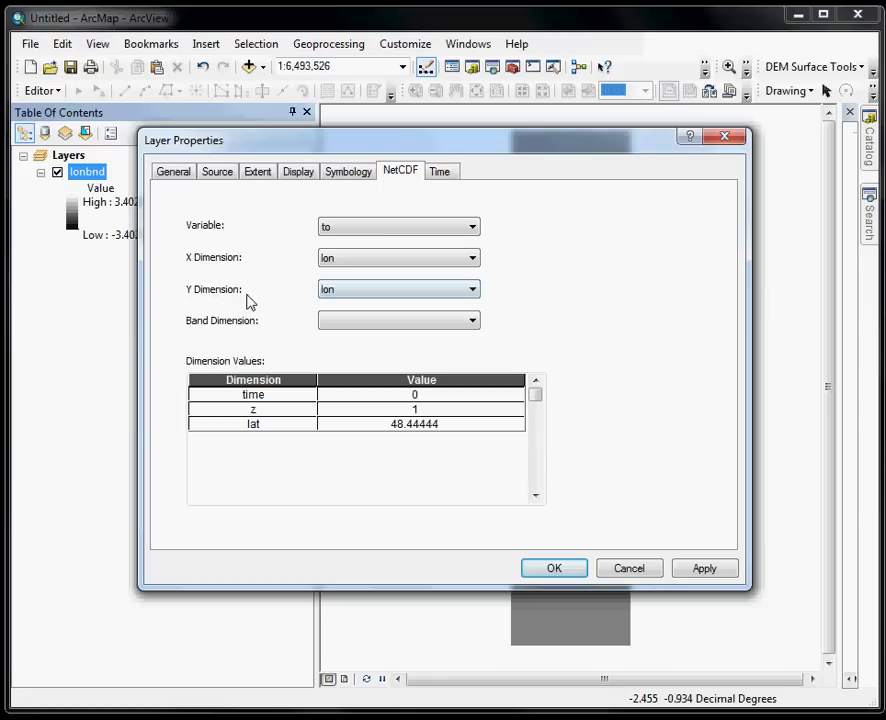
pyautogui.click(343, 298)
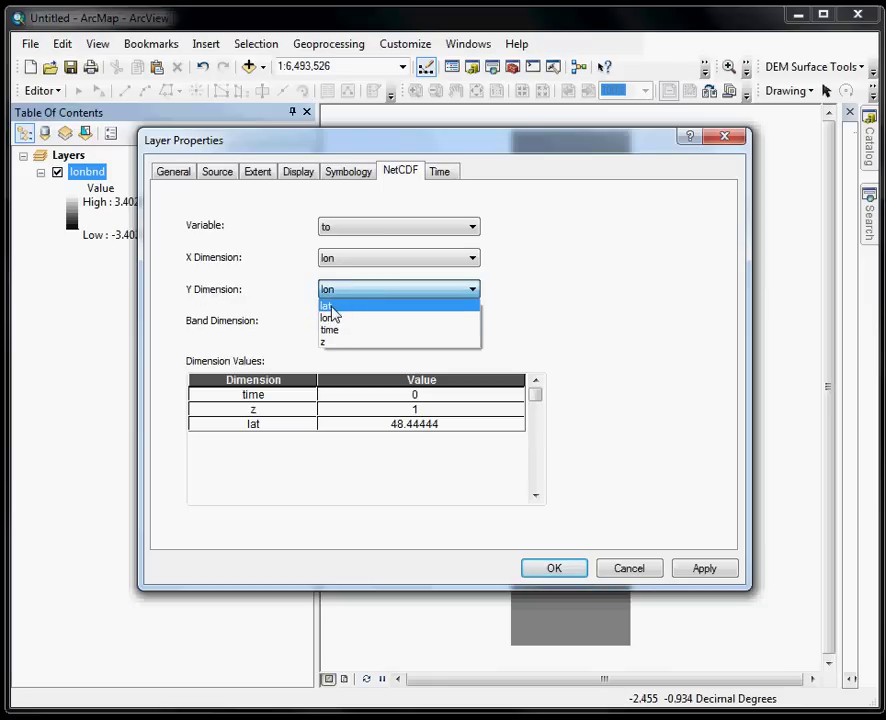
pyautogui.click(327, 306)
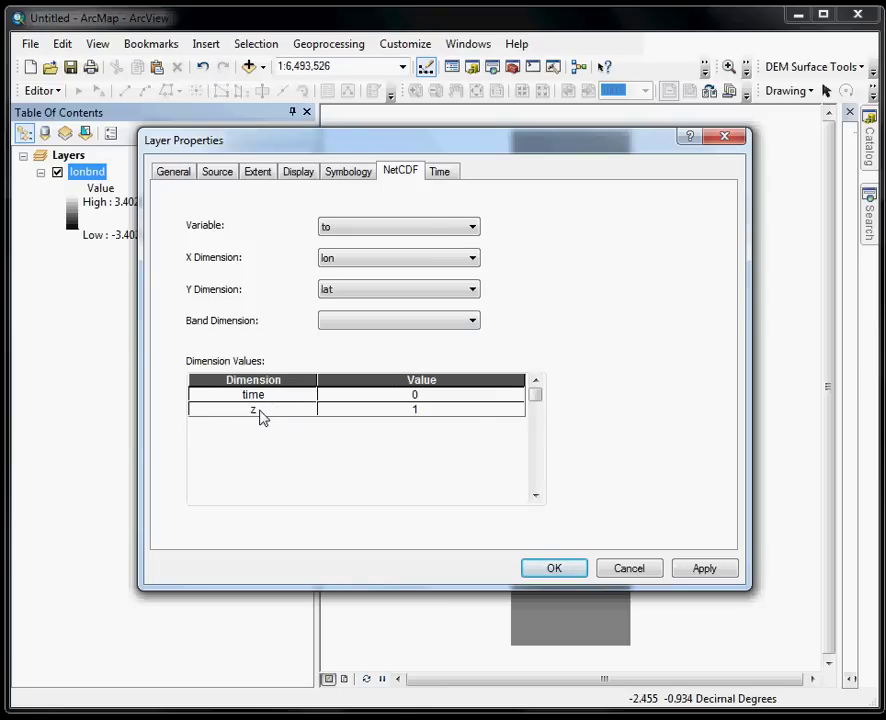
pyautogui.click(405, 412)
# - Keep dimension values time 0 and z 1, then apply the layer properties with OK
pyautogui.click(418, 396)
pyautogui.click(490, 410)
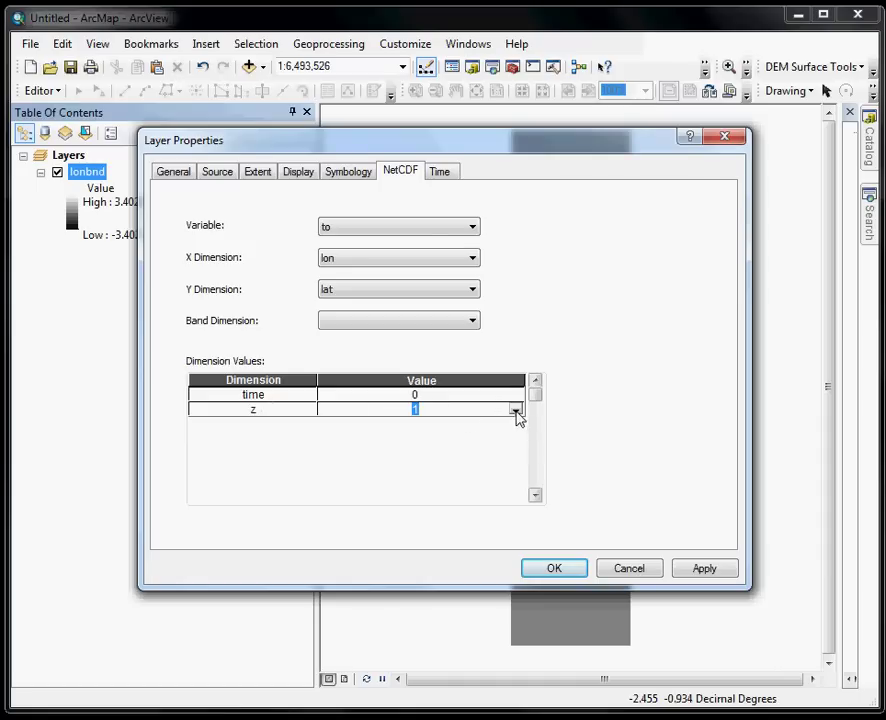
pyautogui.click(515, 410)
pyautogui.click(346, 424)
pyautogui.click(416, 396)
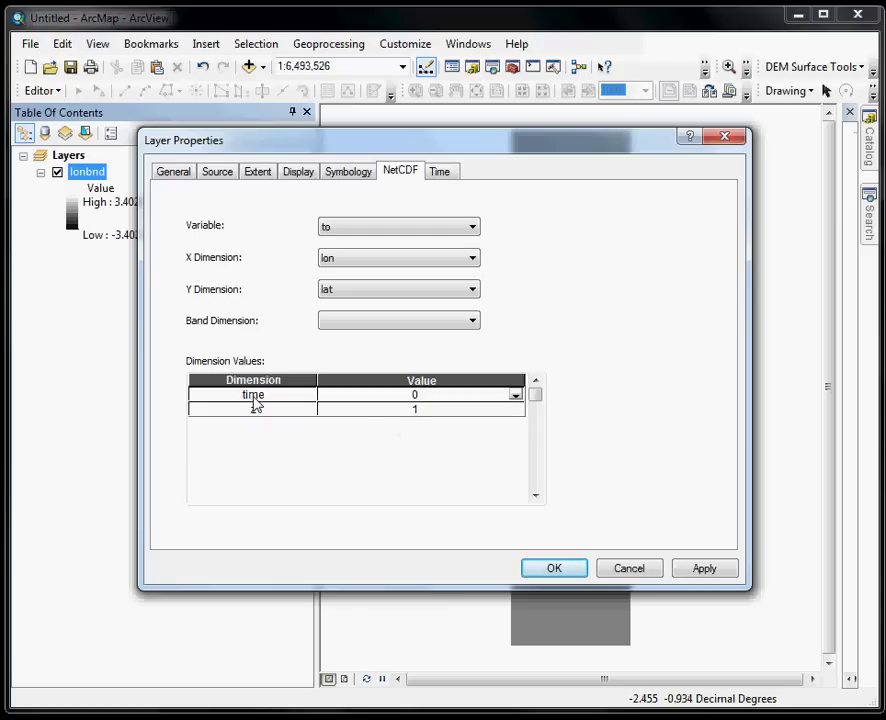
pyautogui.click(516, 396)
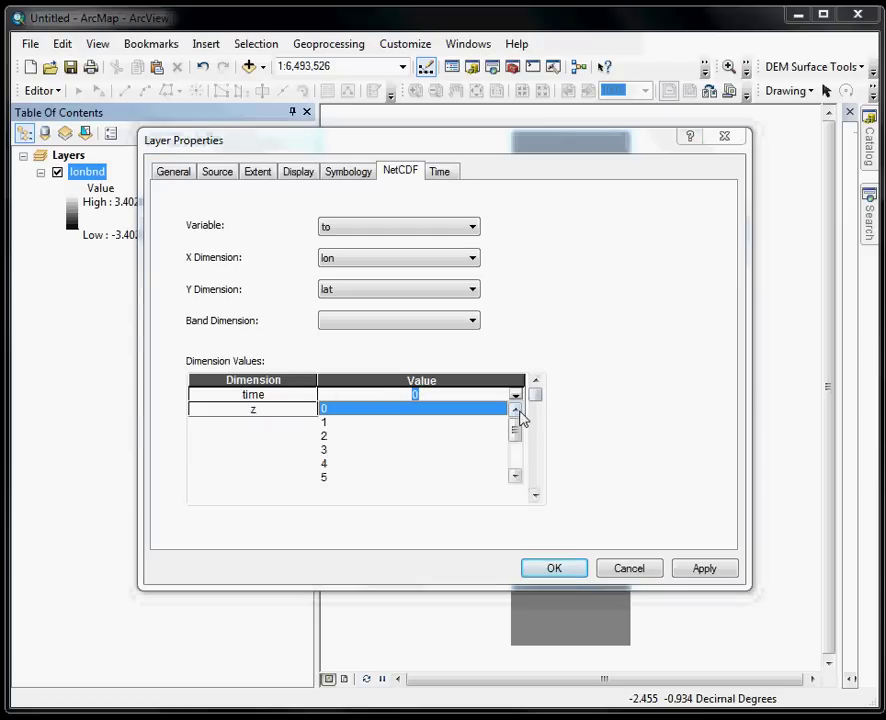
pyautogui.moveTo(522, 418)
pyautogui.mouseDown()
pyautogui.moveTo(524, 479)
pyautogui.moveTo(518, 408)
pyautogui.moveTo(514, 462)
pyautogui.moveTo(515, 412)
pyautogui.mouseUp()
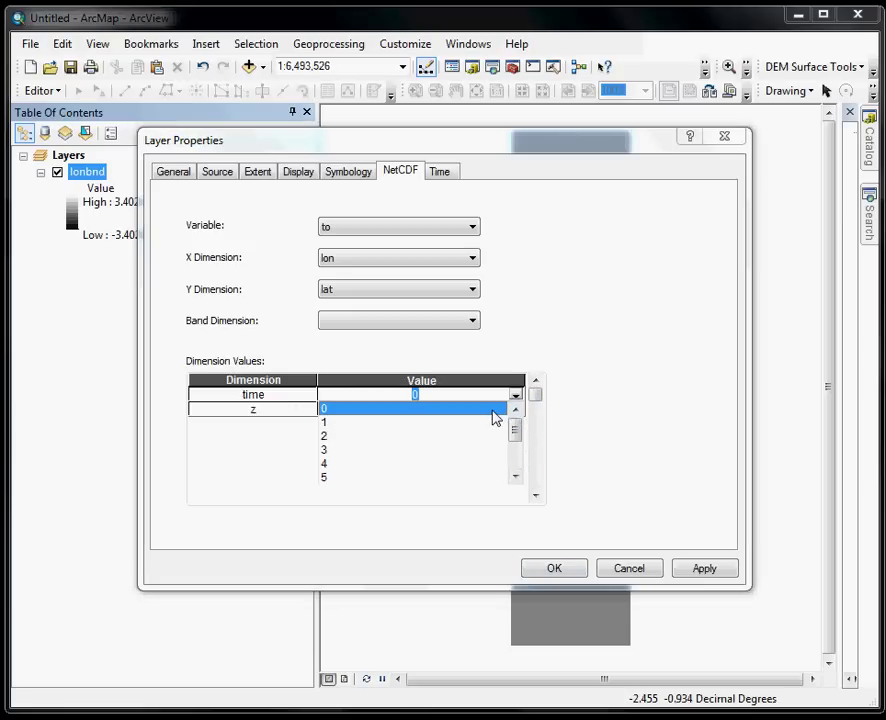
pyautogui.click(407, 421)
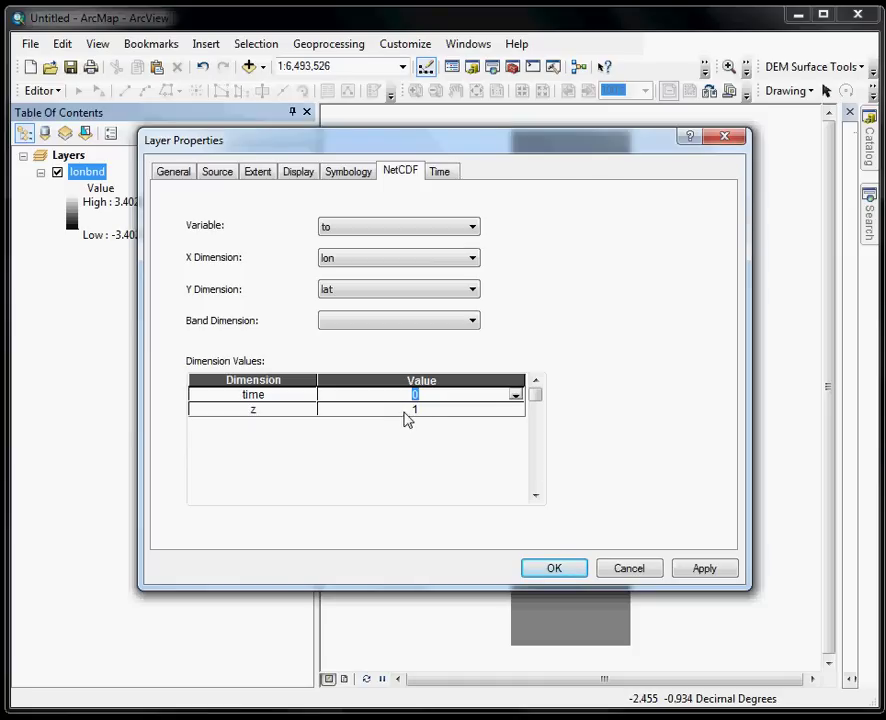
pyautogui.click(556, 568)
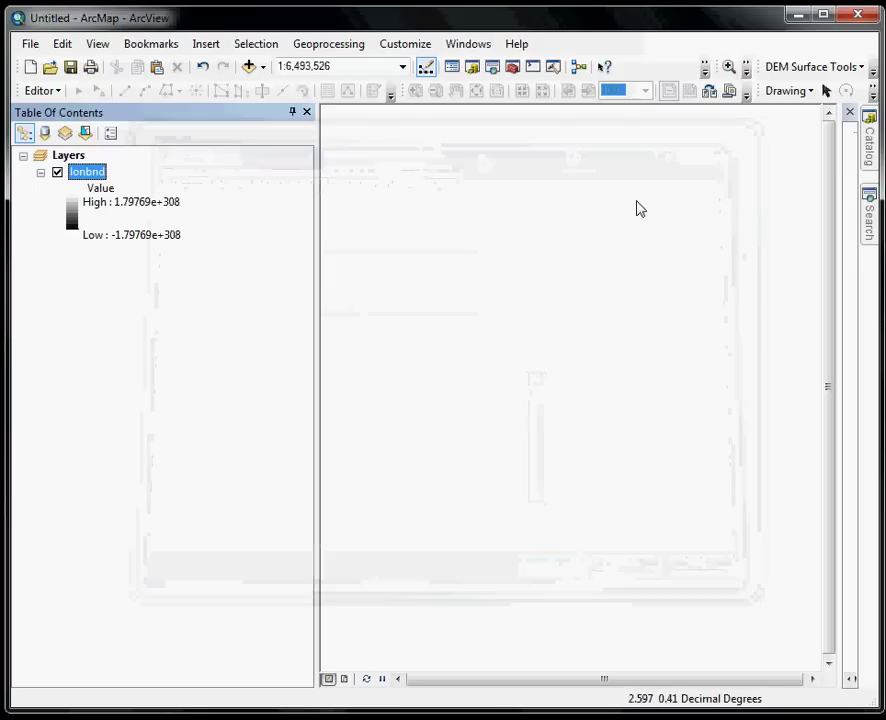
# - Zoom to the lonbnd layer so its temperature grid fills the map view
pyautogui.rightClick(90, 176)
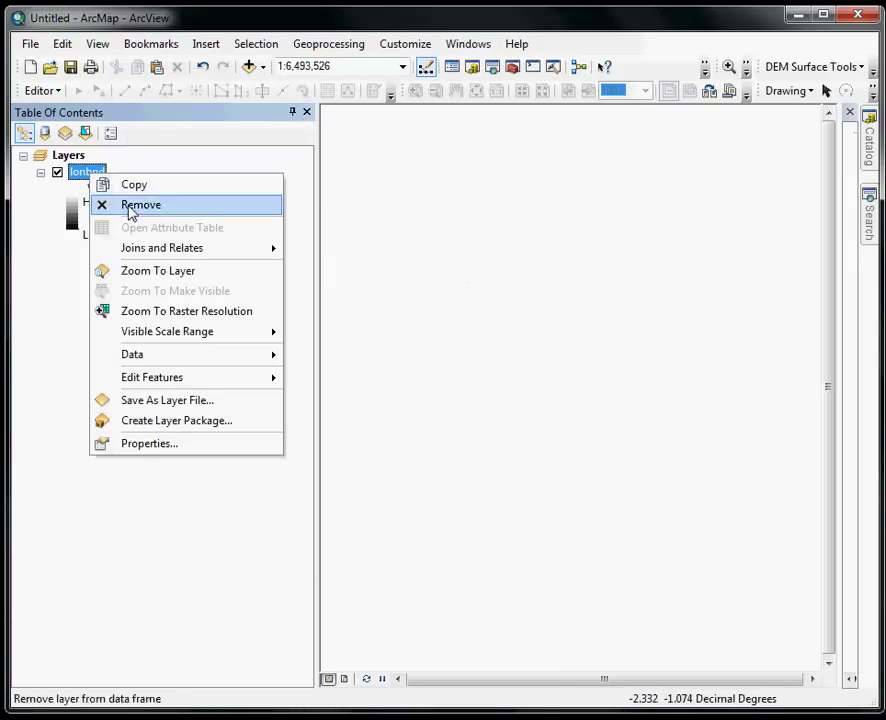
pyautogui.click(166, 276)
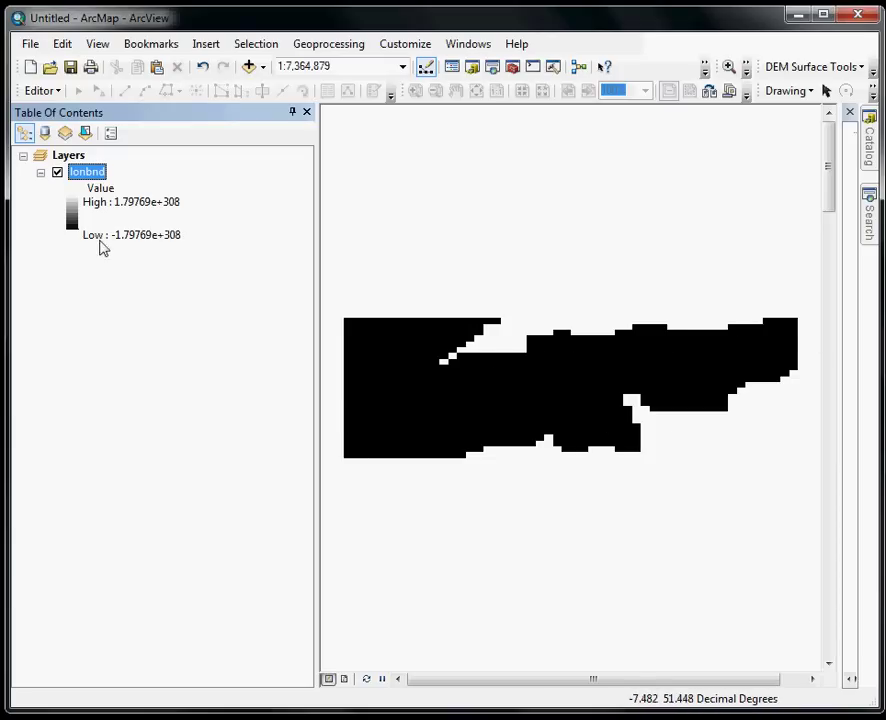
pyautogui.rightClick(94, 177)
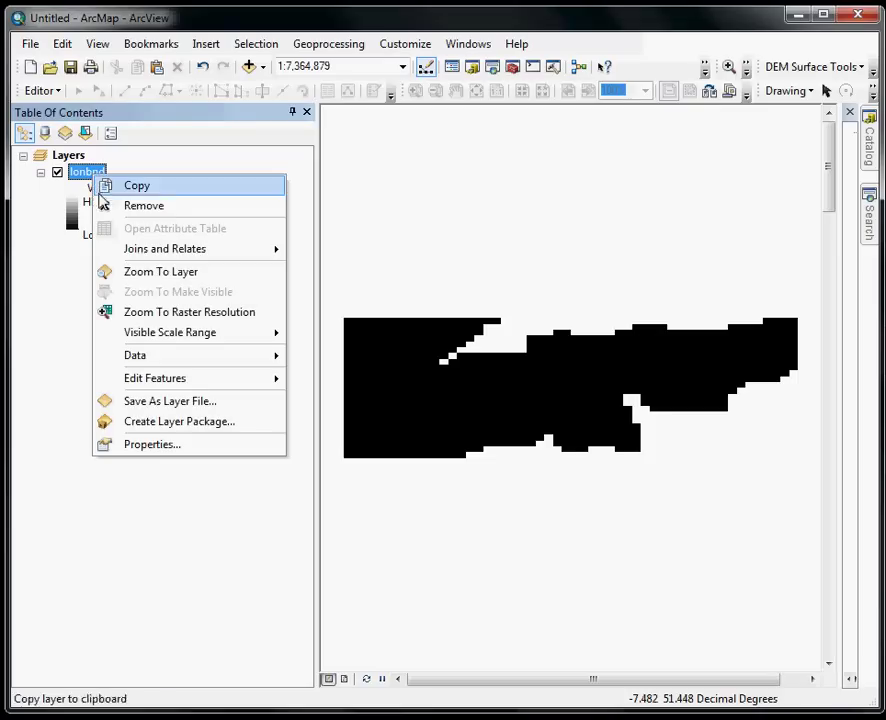
# - Give lonbnd a Custom stretch with computed histogram, showing greys from 280.079 to 284.647
pyautogui.click(180, 447)
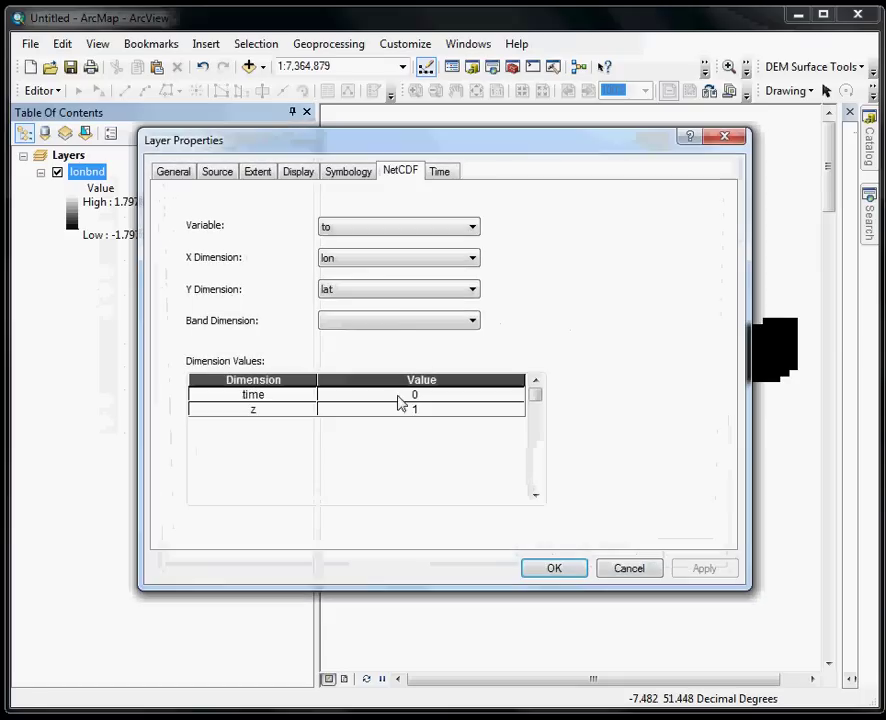
pyautogui.click(348, 172)
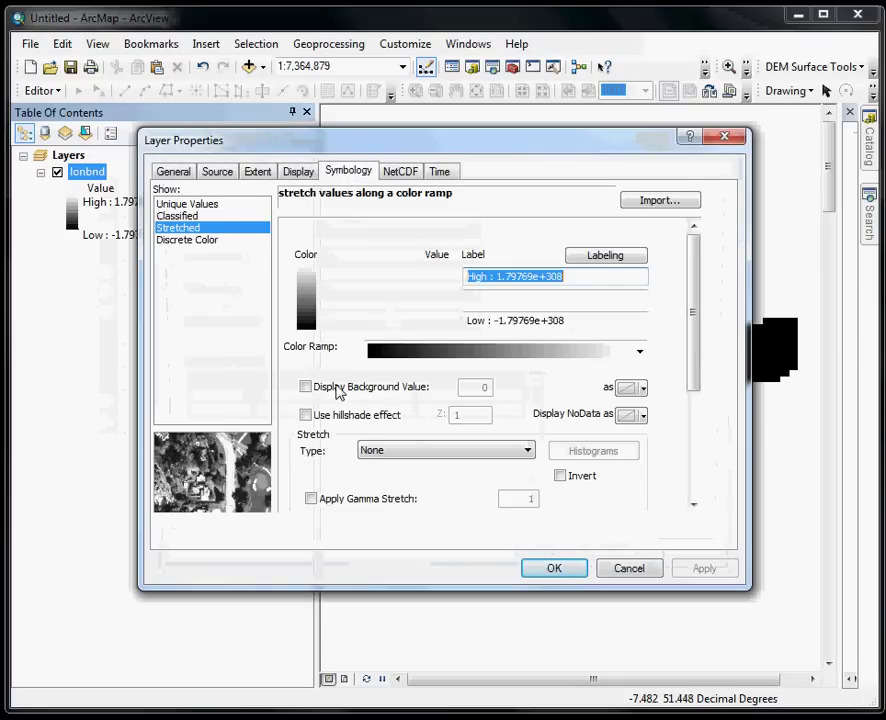
pyautogui.click(397, 452)
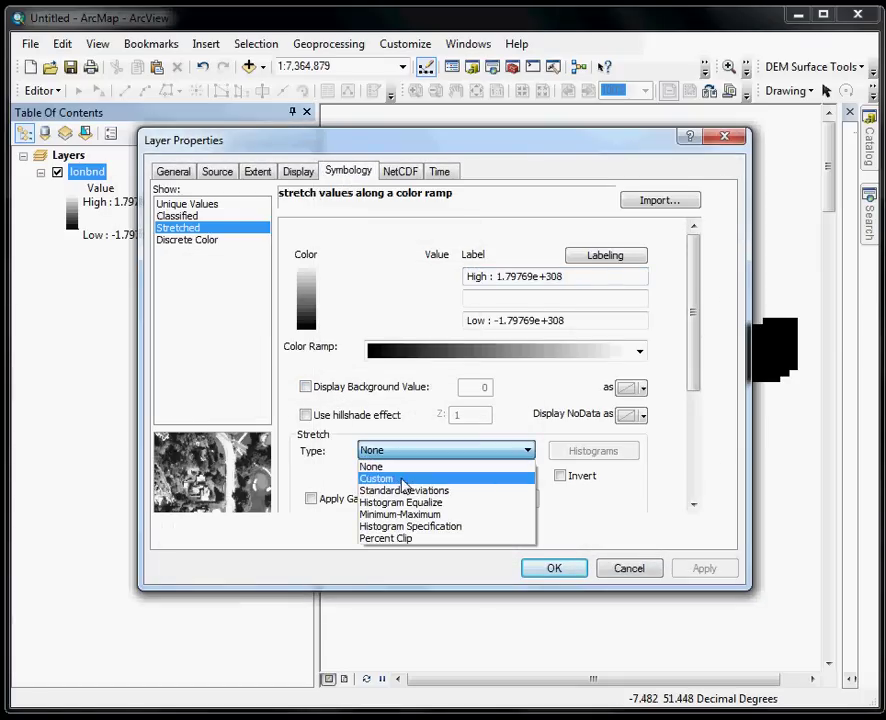
pyautogui.click(404, 485)
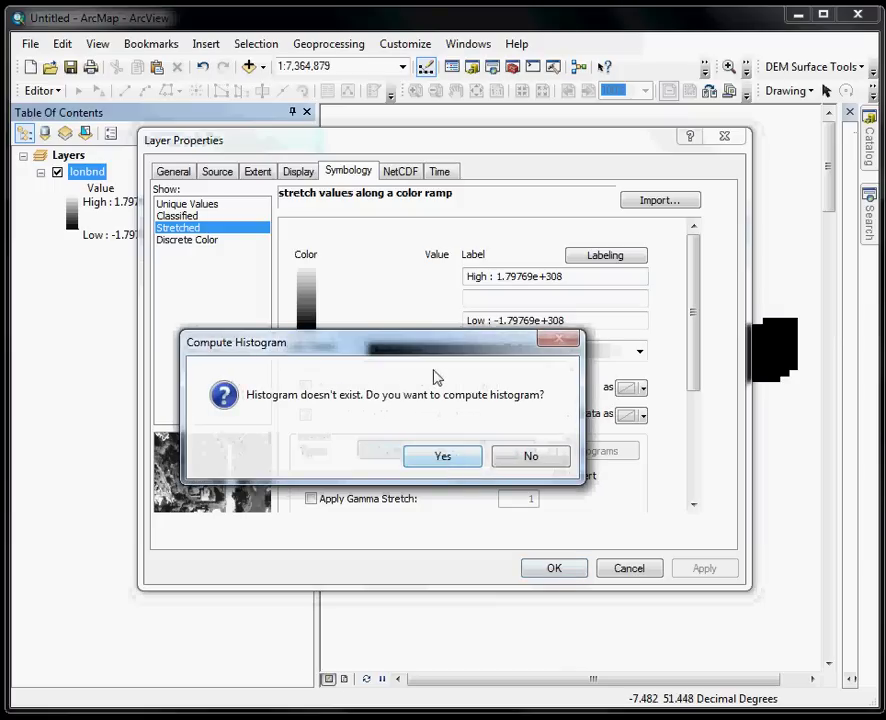
pyautogui.click(442, 457)
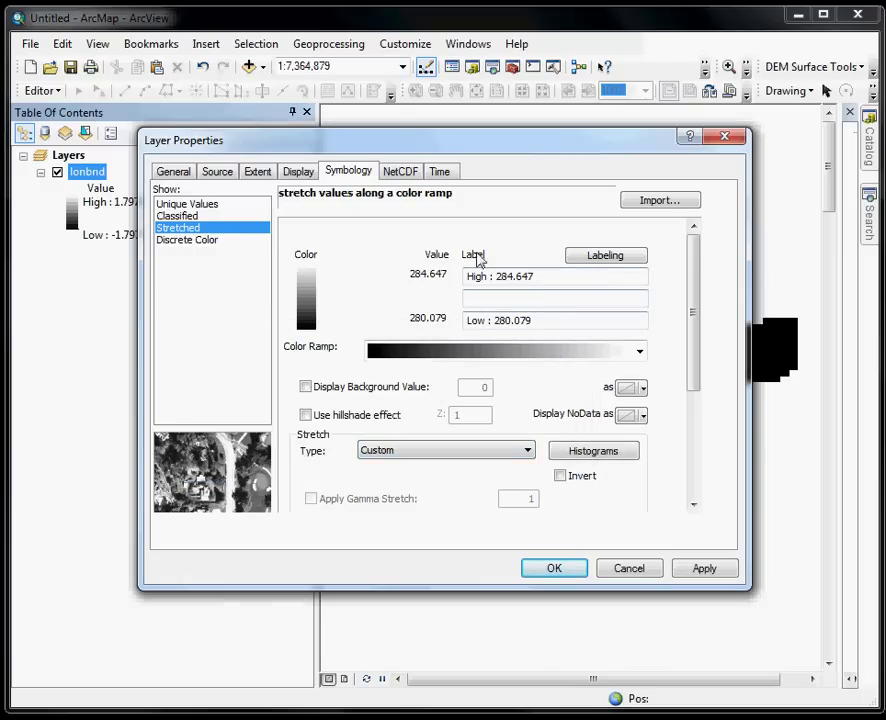
pyautogui.click(556, 568)
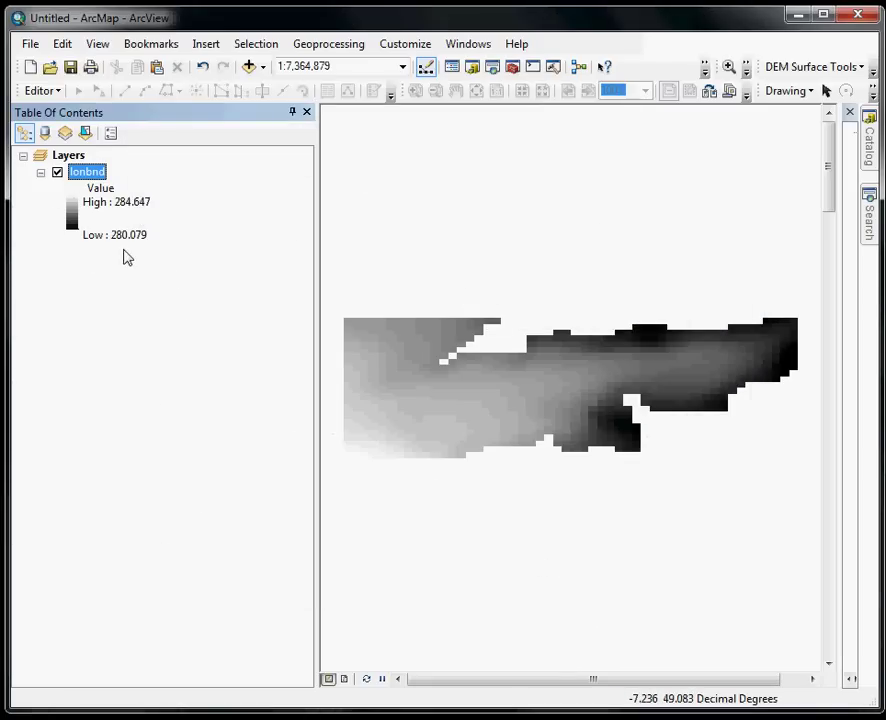
# - Append _t0 to the lonbnd layer's name so it reads lonbnd_t0
pyautogui.click(88, 174)
pyautogui.click(109, 172)
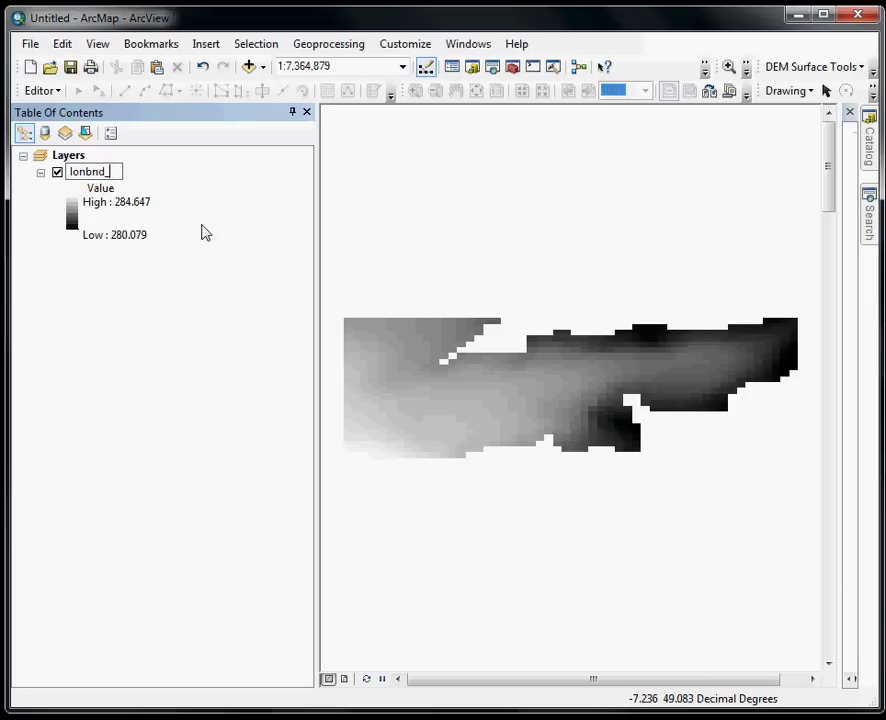
pyautogui.press('Return')
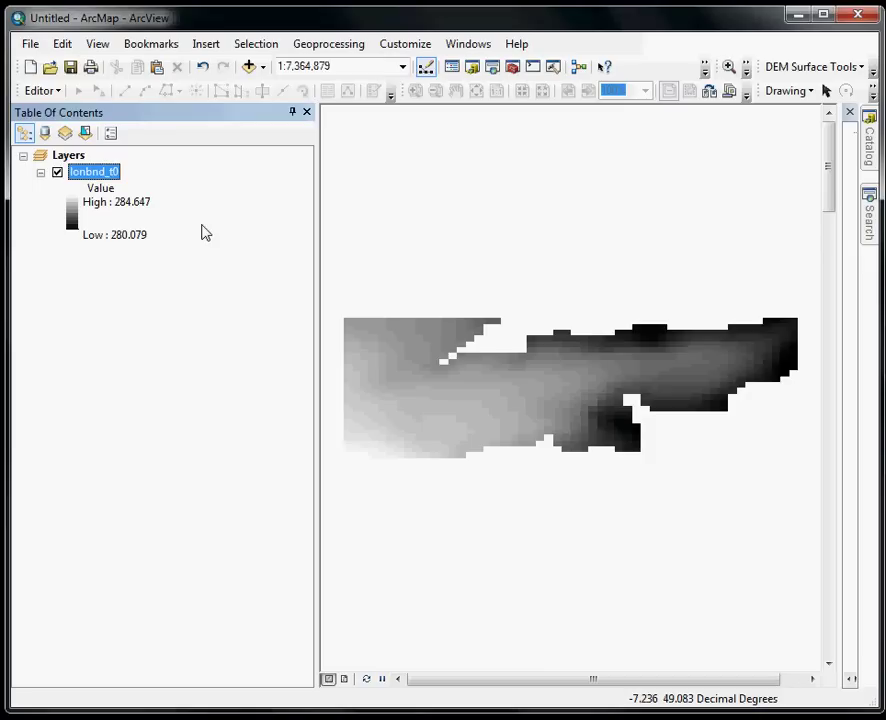
pyautogui.rightClick(96, 162)
# - Copy the lonbnd_t0 layer and paste the duplicate into the Layers frame
pyautogui.rightClick(74, 173)
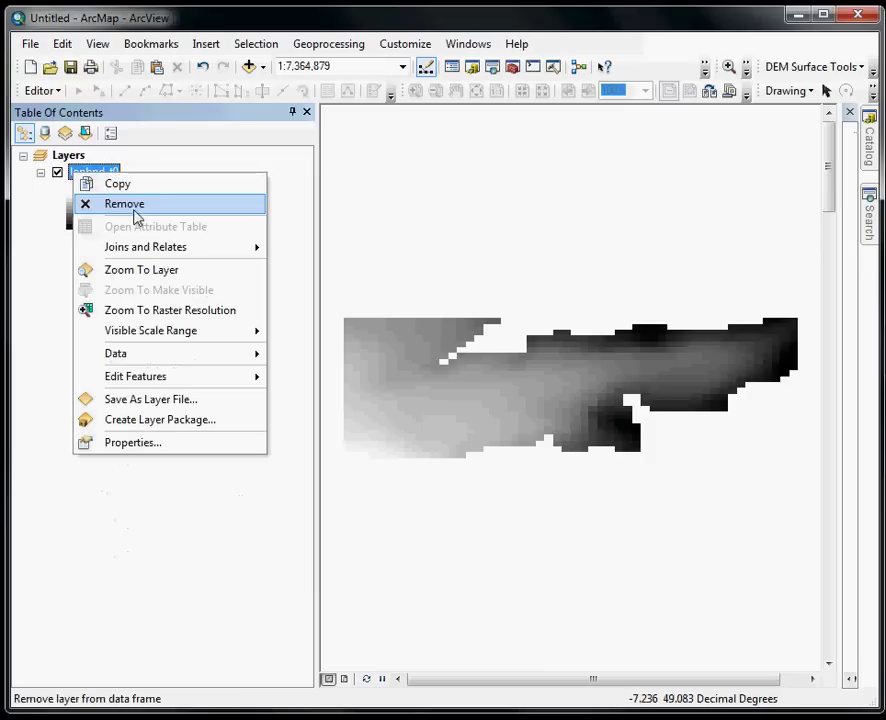
pyautogui.click(140, 186)
pyautogui.rightClick(70, 157)
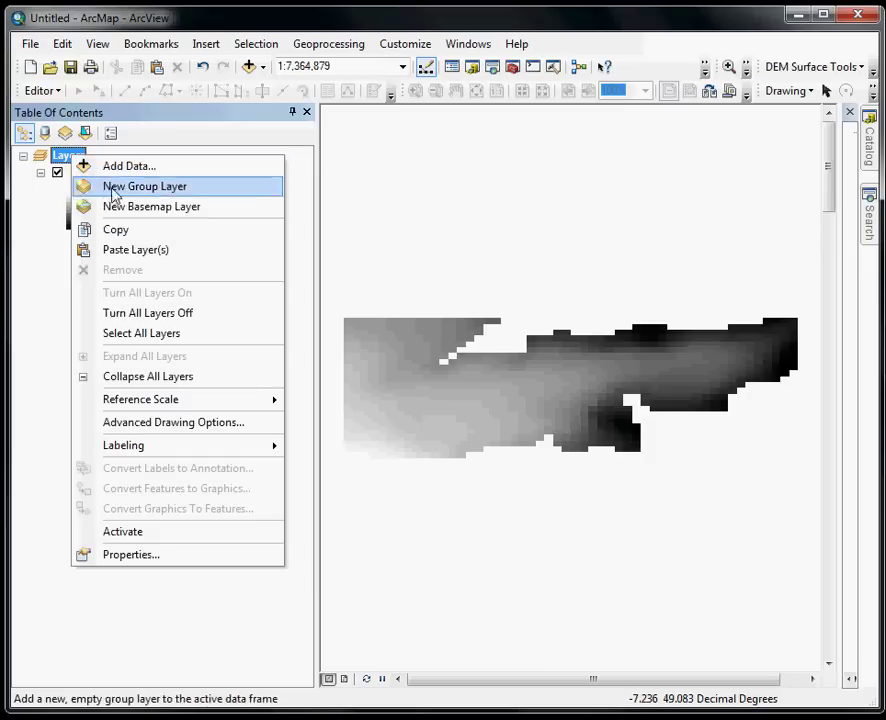
pyautogui.click(140, 250)
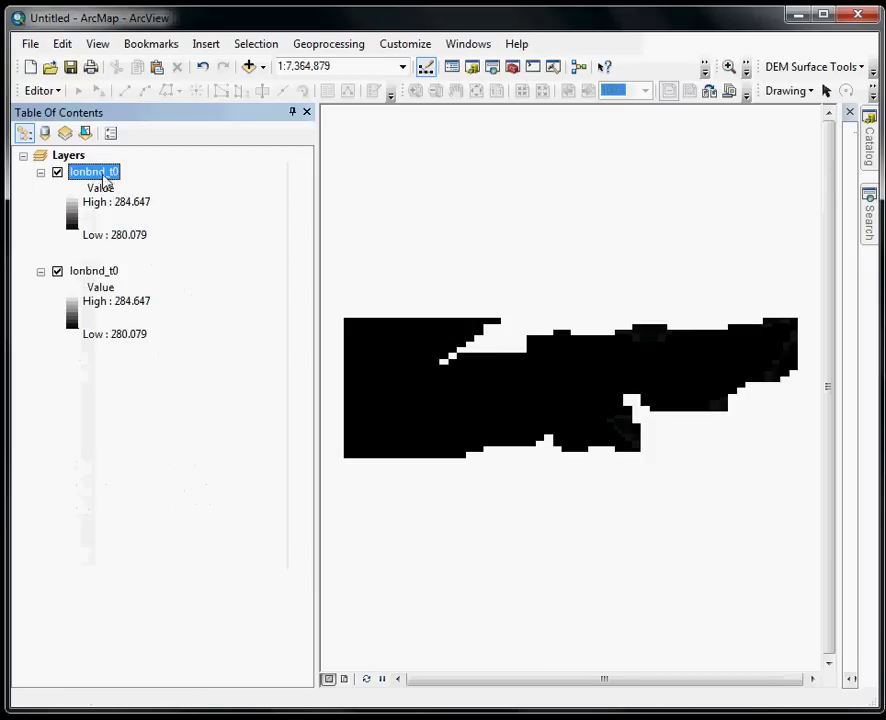
# - Rename the pasted copy from lonbnd_t0 to lonbnd_t11
pyautogui.click(106, 174)
pyautogui.click(115, 171)
pyautogui.press('BackSpace')
pyautogui.write('11')
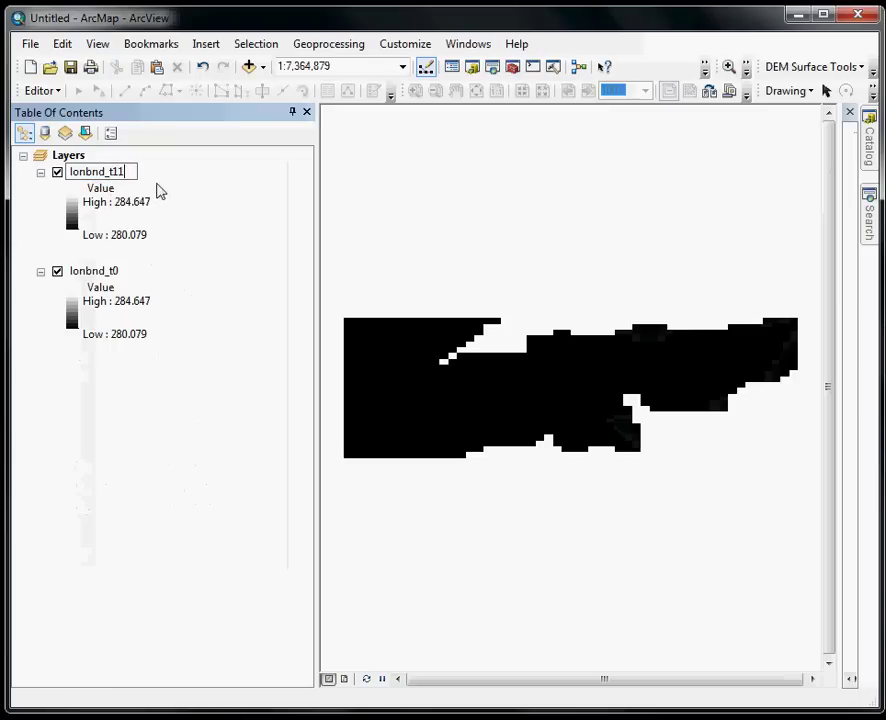
pyautogui.press('Return')
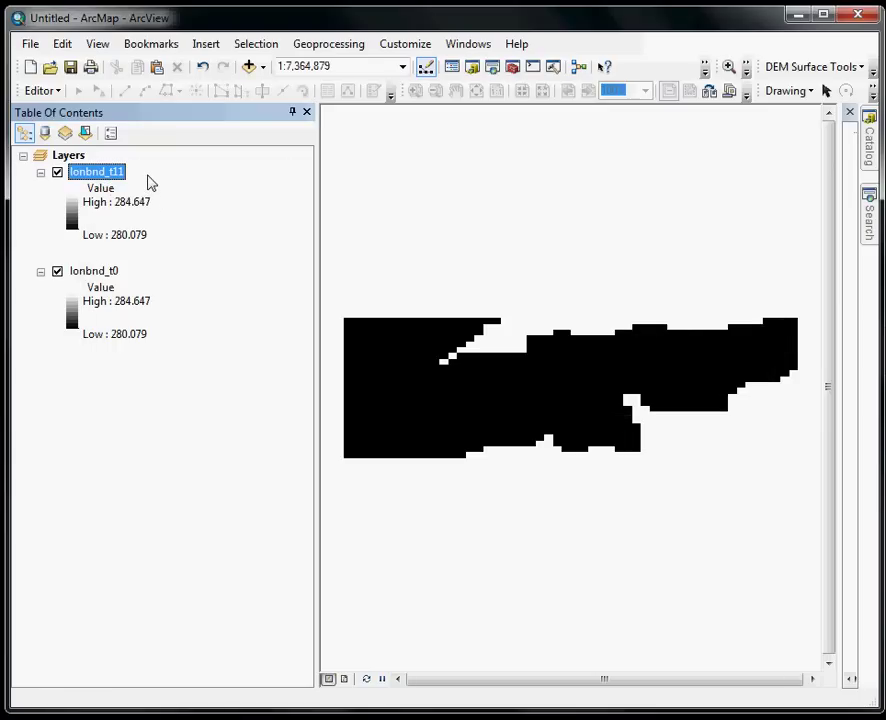
# - In lonbnd_t11's properties, compute the histogram and set the NetCDF time dimension value to 11
pyautogui.rightClick(97, 176)
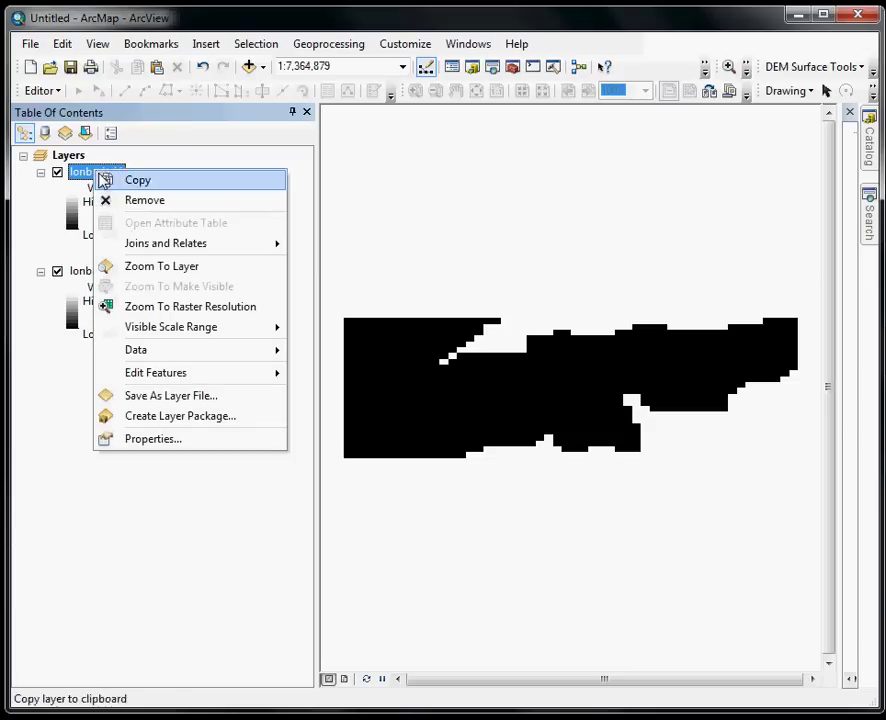
pyautogui.click(166, 438)
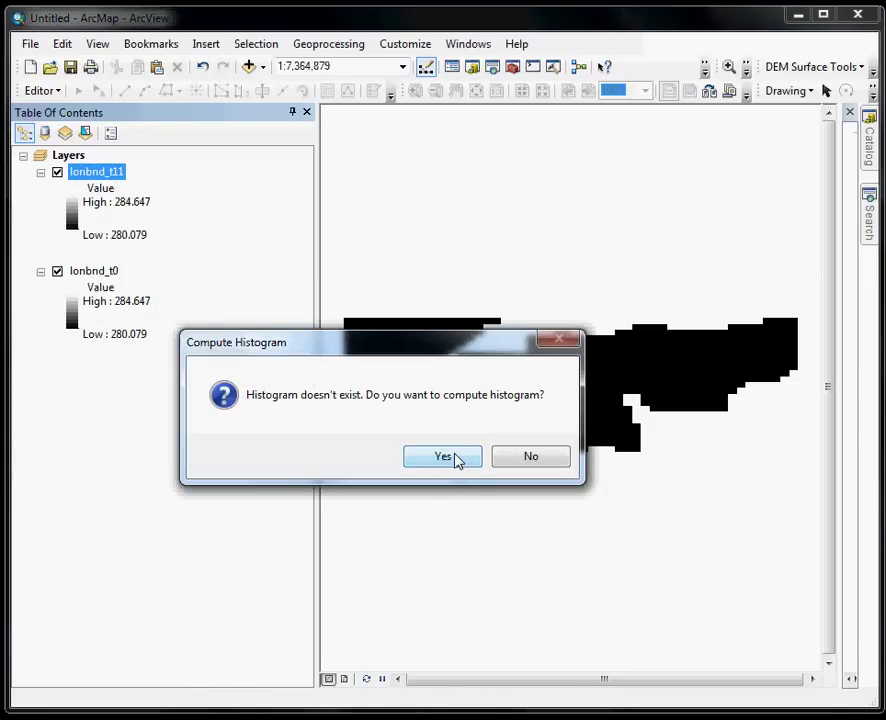
pyautogui.click(443, 457)
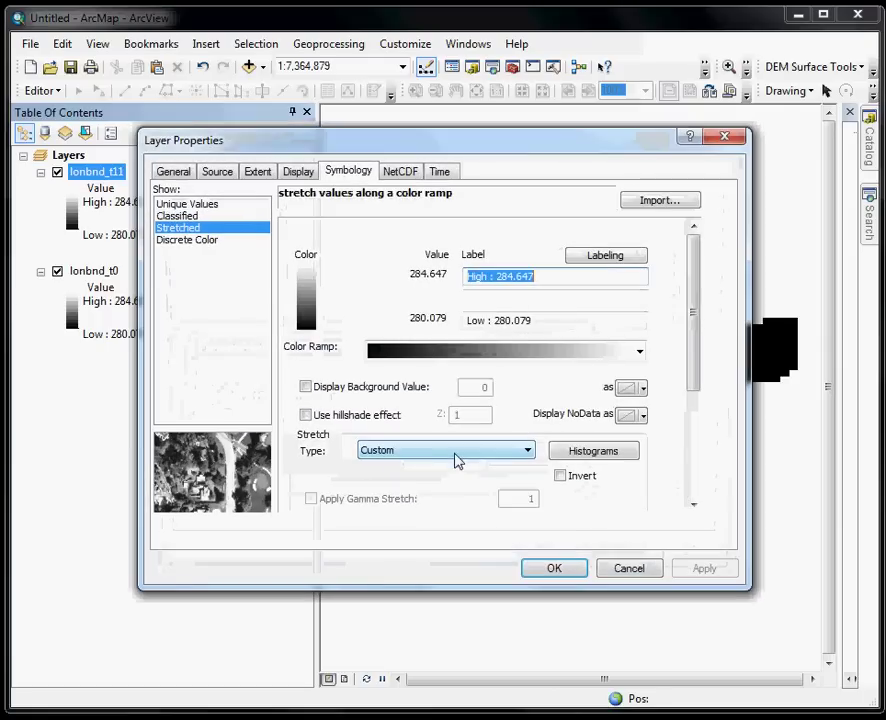
pyautogui.click(403, 174)
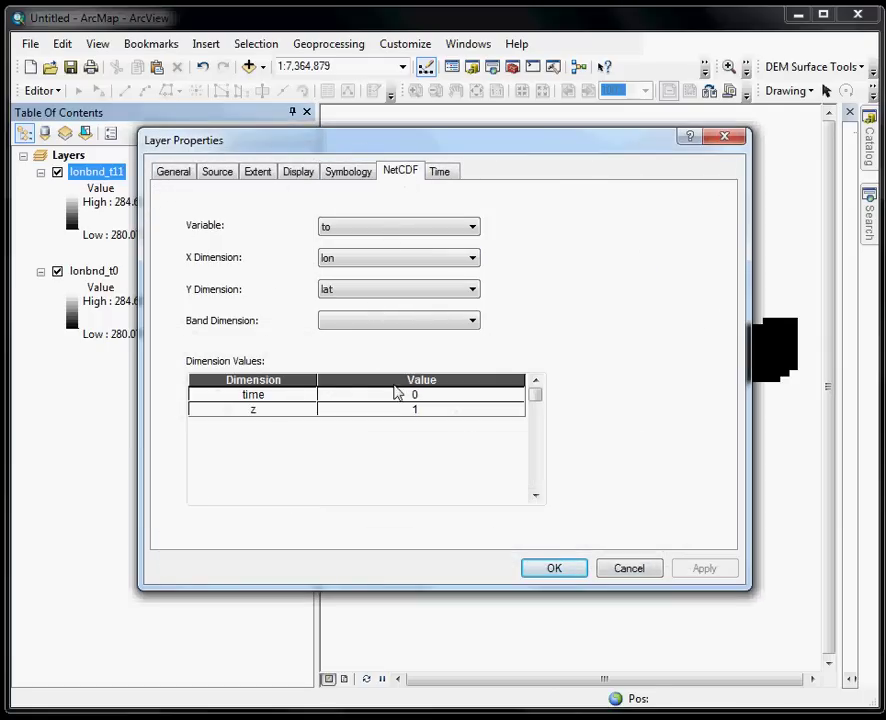
pyautogui.click(433, 396)
pyautogui.click(518, 398)
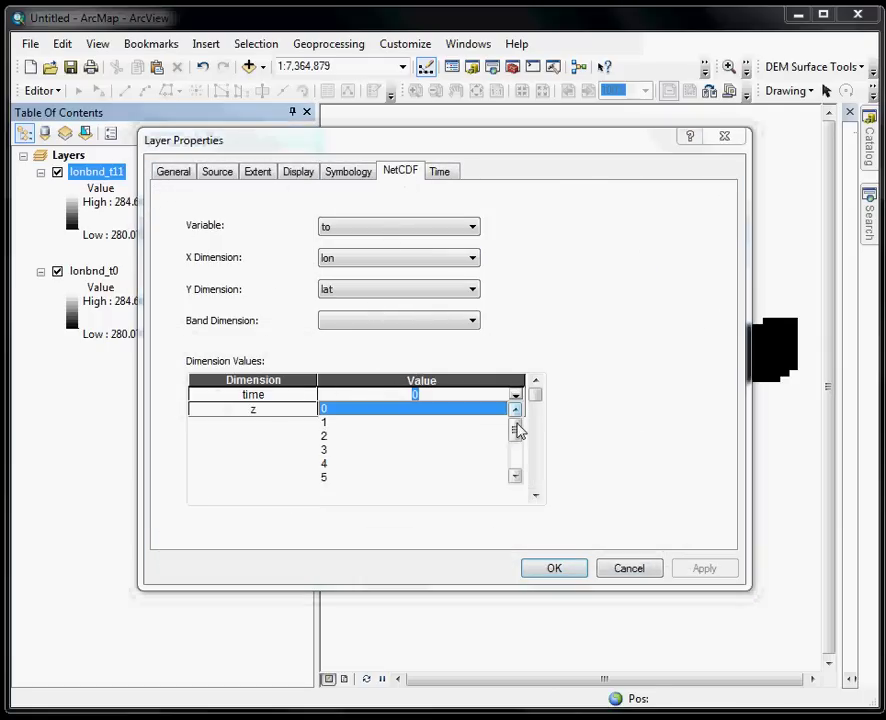
pyautogui.moveTo(518, 429); pyautogui.dragTo(518, 481)
pyautogui.click(324, 482)
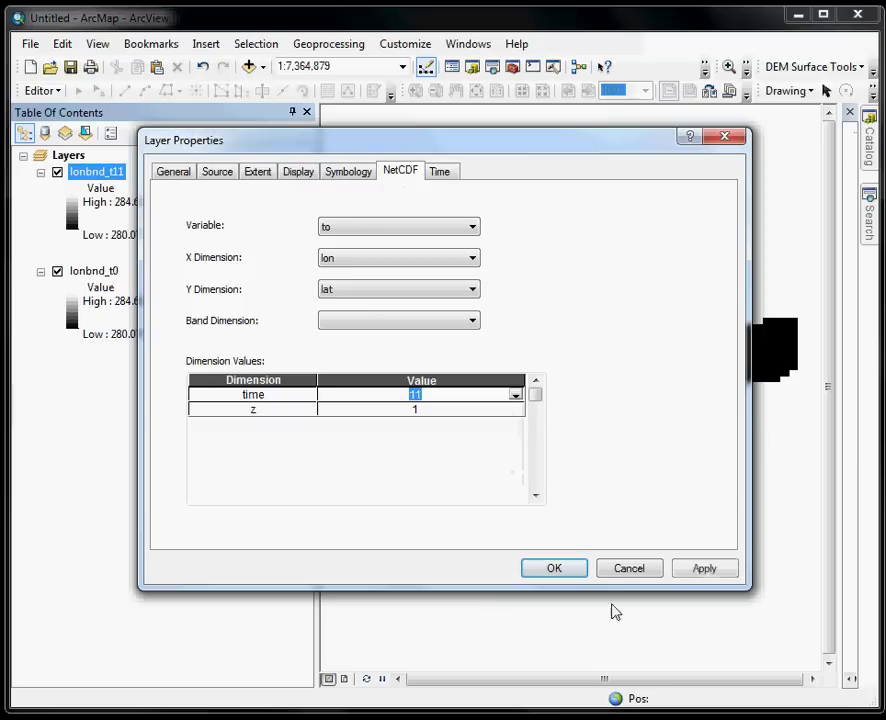
pyautogui.click(566, 574)
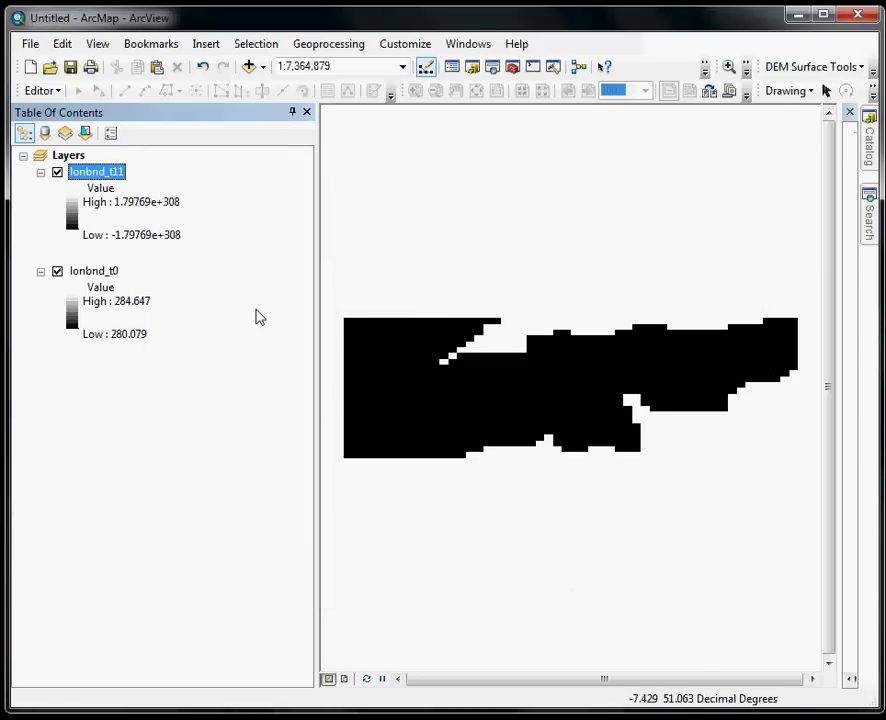
# - Give lonbnd_t11 a Custom grey stretch (281.508–284.681) and switch off lonbnd_t0
pyautogui.rightClick(105, 178)
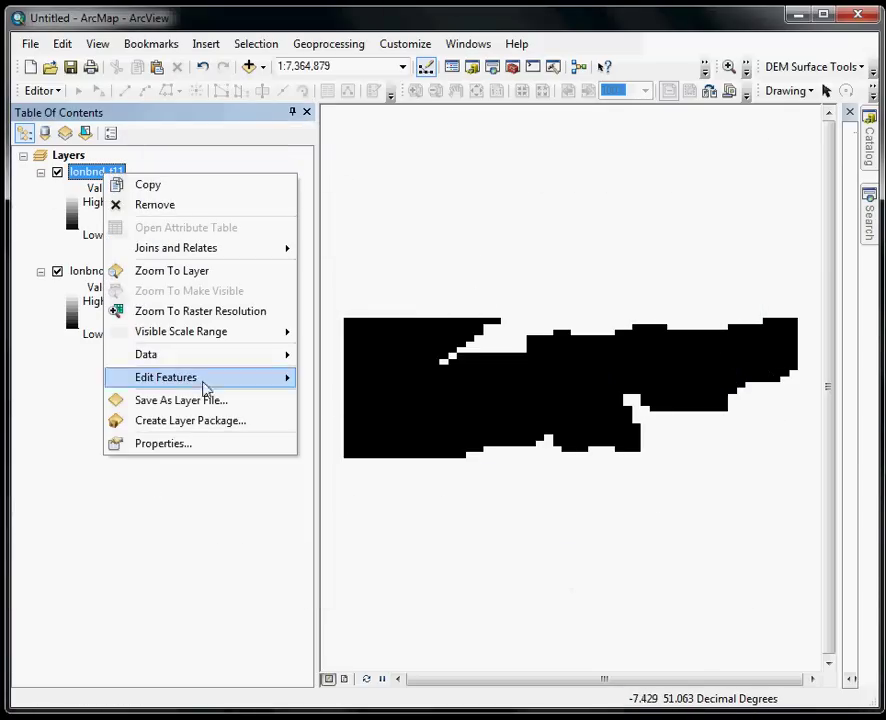
pyautogui.click(236, 448)
pyautogui.click(352, 178)
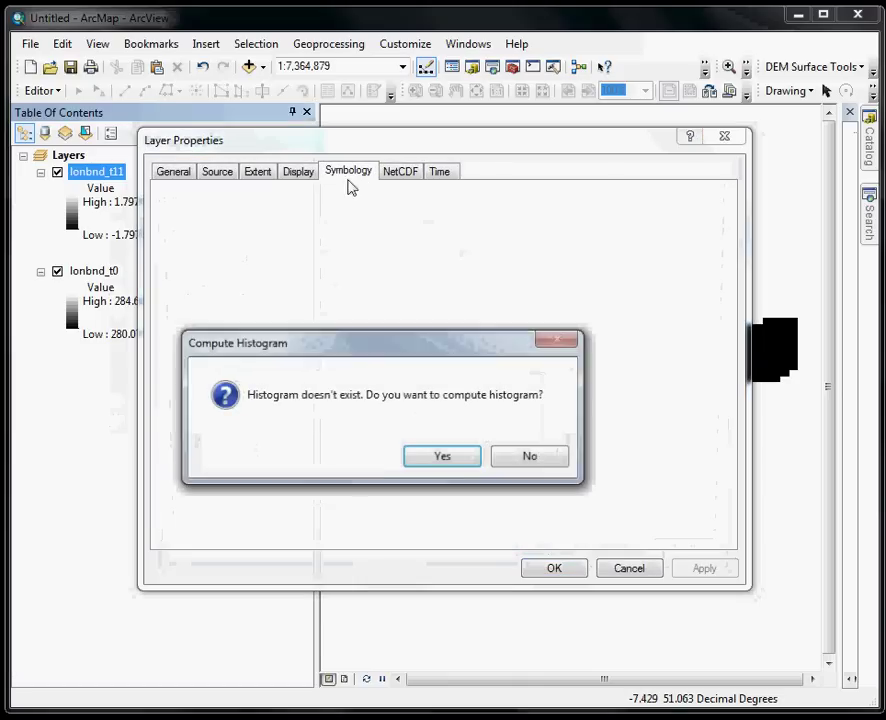
pyautogui.click(446, 459)
pyautogui.click(472, 452)
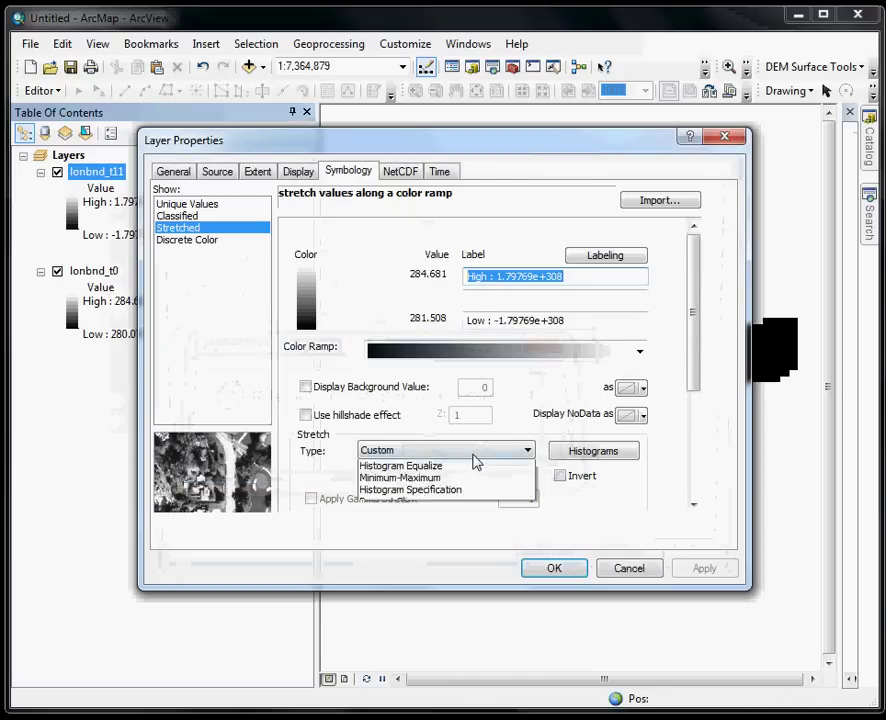
pyautogui.click(455, 491)
pyautogui.click(443, 451)
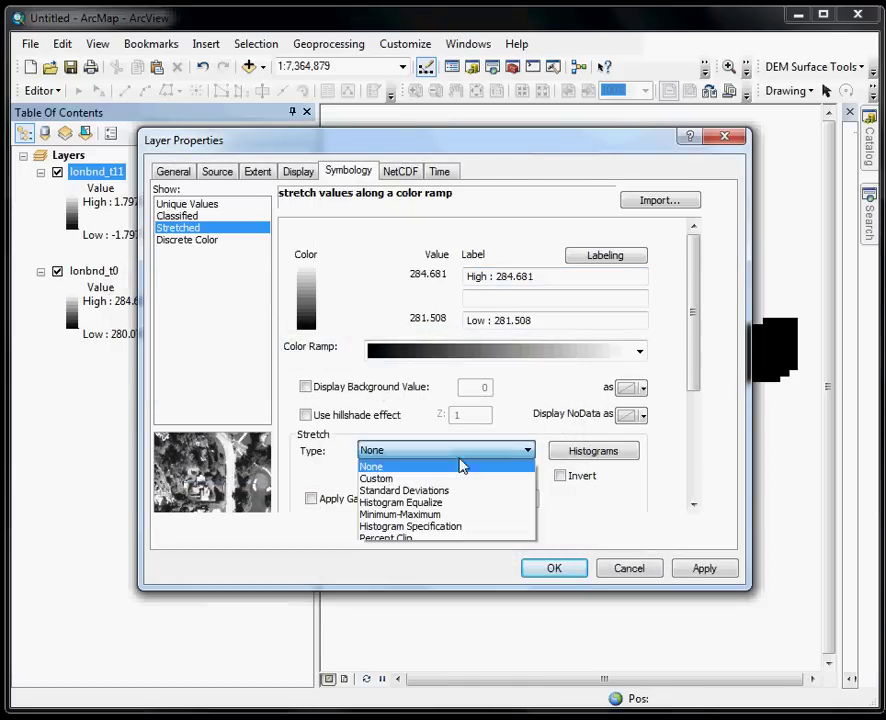
pyautogui.click(462, 479)
pyautogui.click(553, 568)
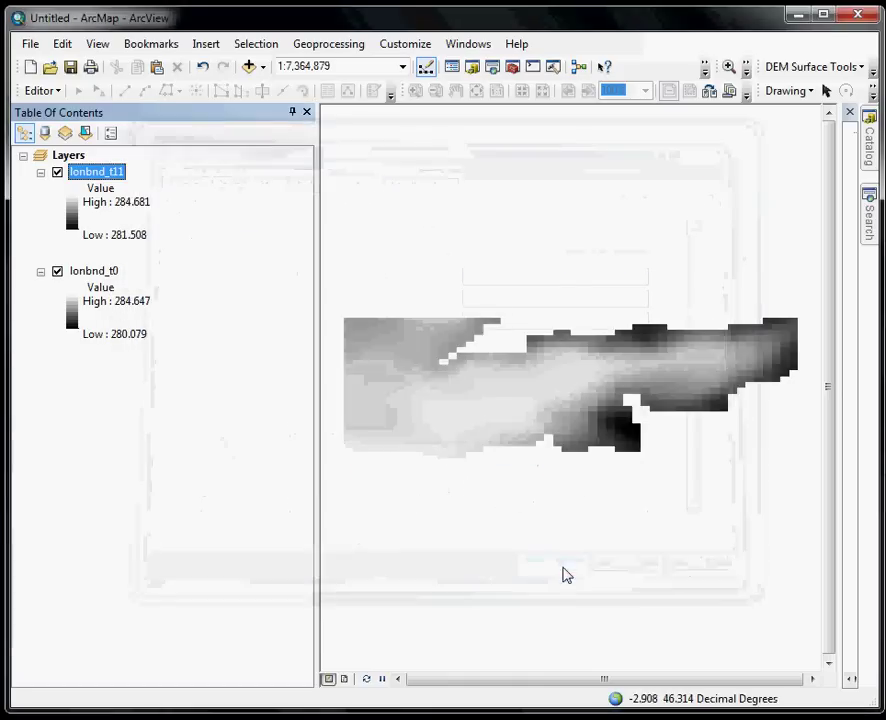
pyautogui.keyDown('ctrl'); pyautogui.click(62, 274); pyautogui.keyUp('ctrl')
pyautogui.click(58, 272)
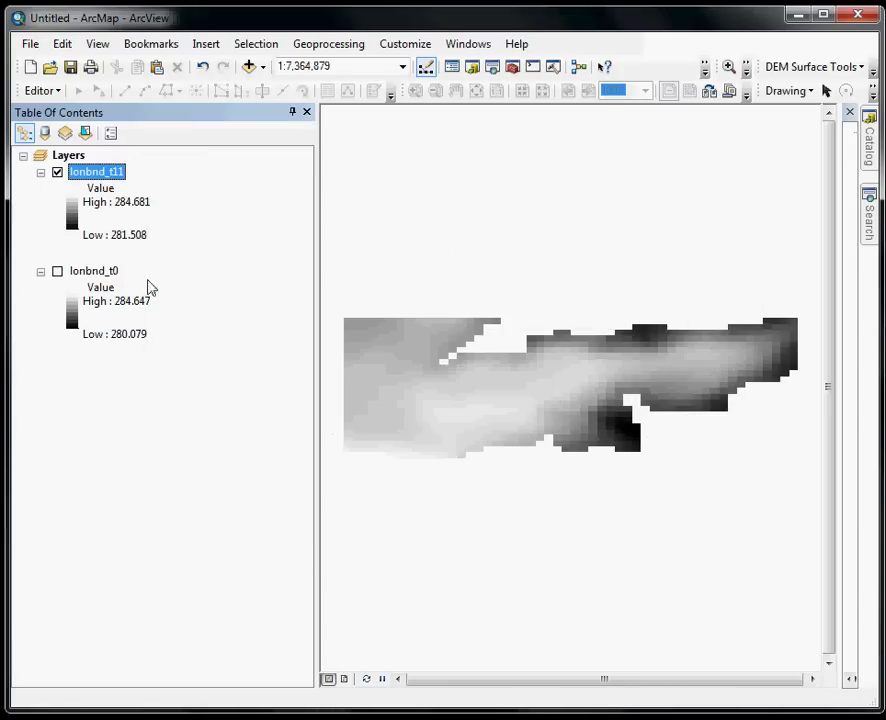
# - Toggle lonbnd_t11 on and off over lonbnd_t0 to compare, ending with both visible
pyautogui.click(57, 173)
pyautogui.click(58, 271)
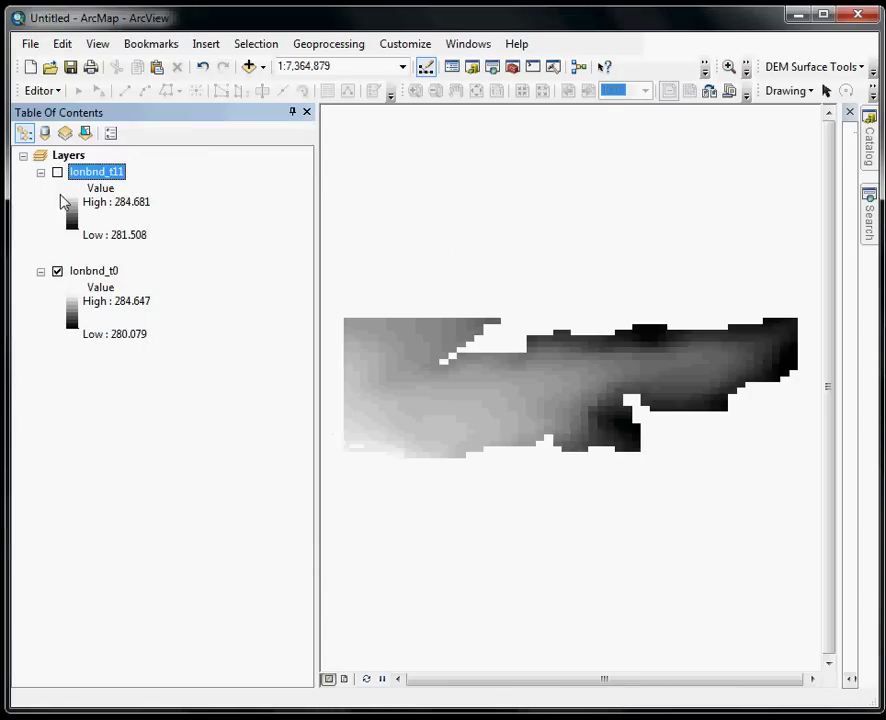
pyautogui.click(57, 173)
pyautogui.click(57, 173)
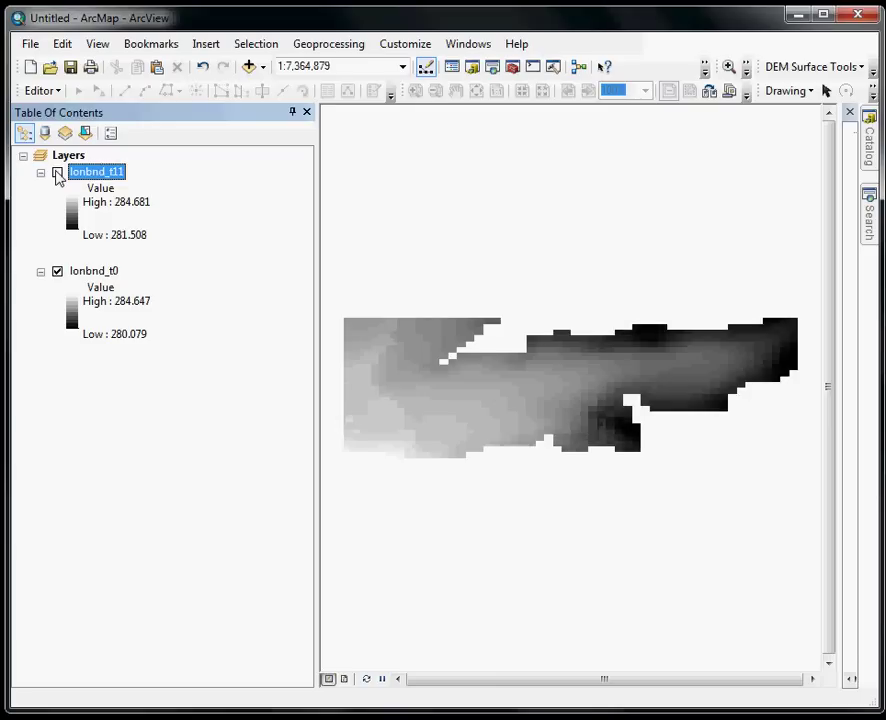
pyautogui.click(57, 173)
pyautogui.click(57, 173)
pyautogui.click(57, 173)
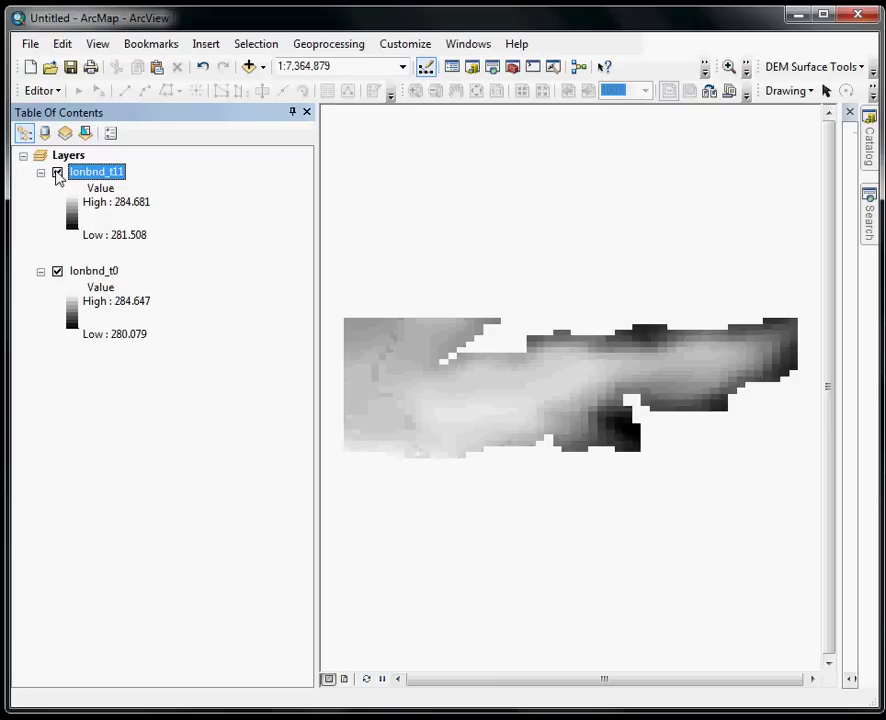
pyautogui.click(57, 173)
pyautogui.click(57, 173)
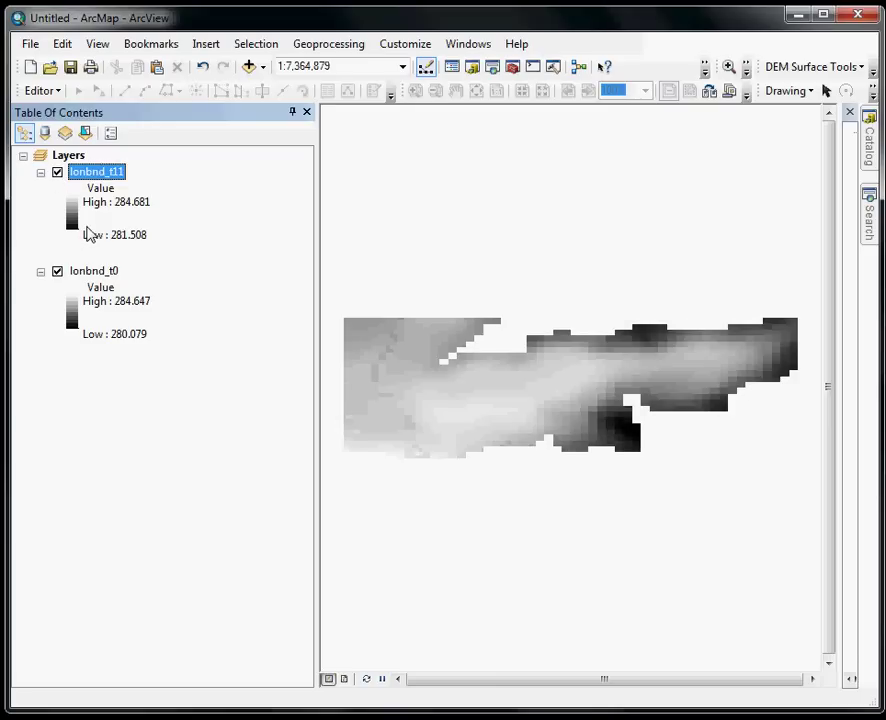